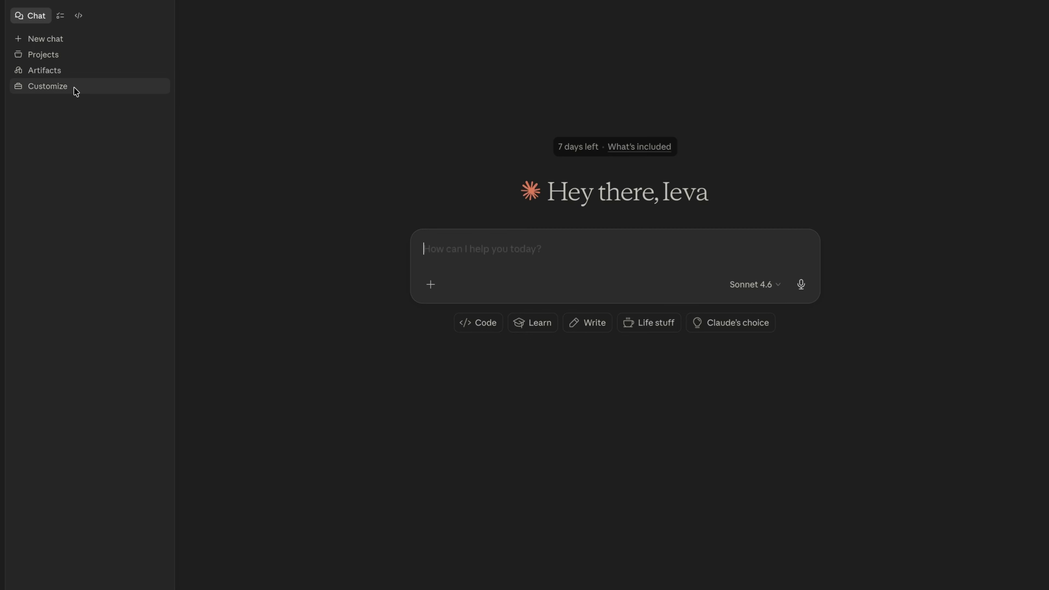
pyautogui.click(73, 87)
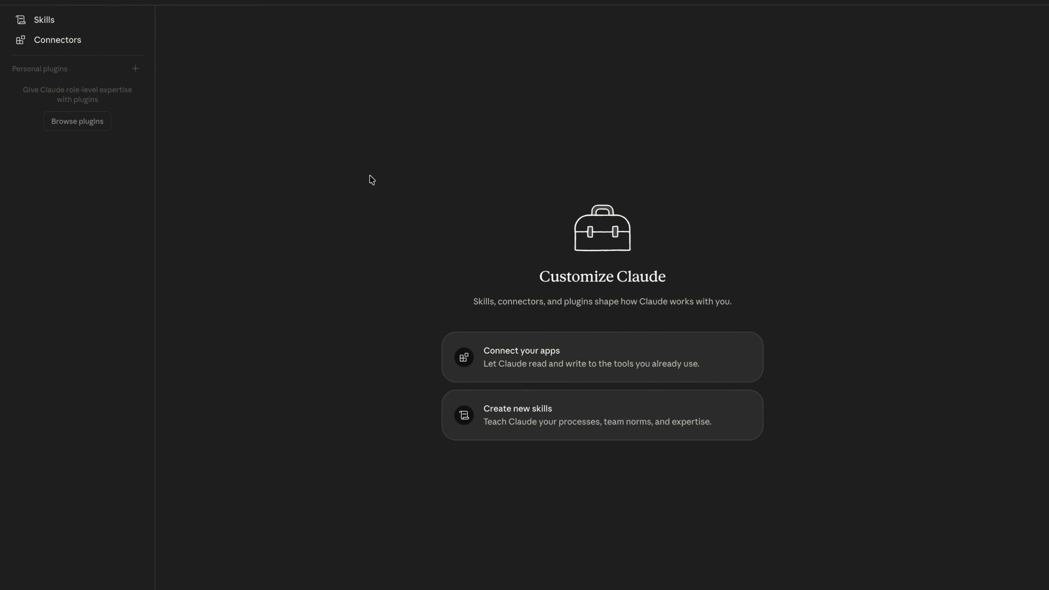
pyautogui.click(71, 39)
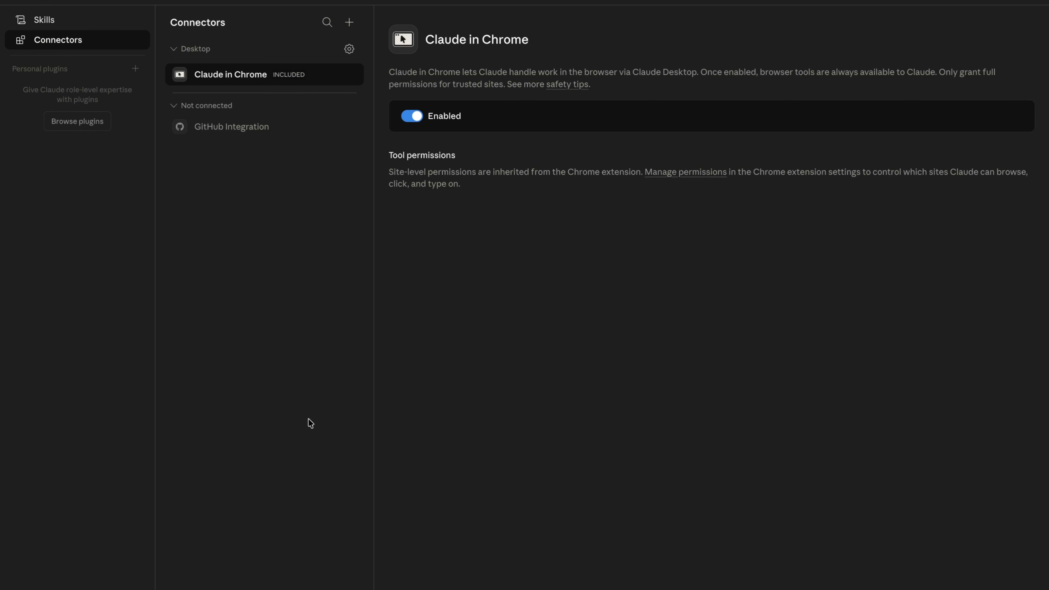
pyautogui.click(350, 22)
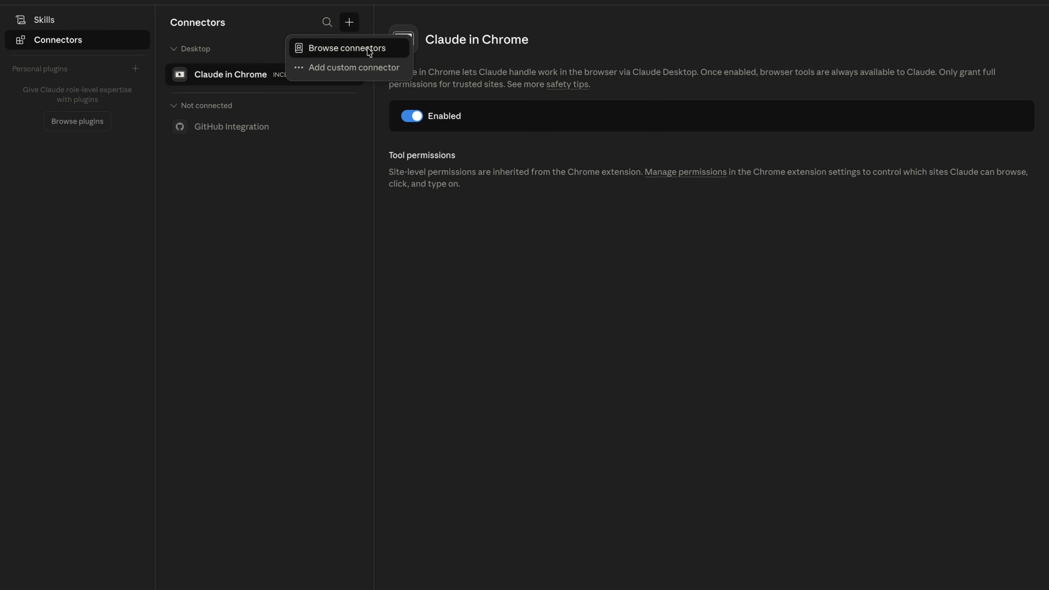
pyautogui.click(376, 68)
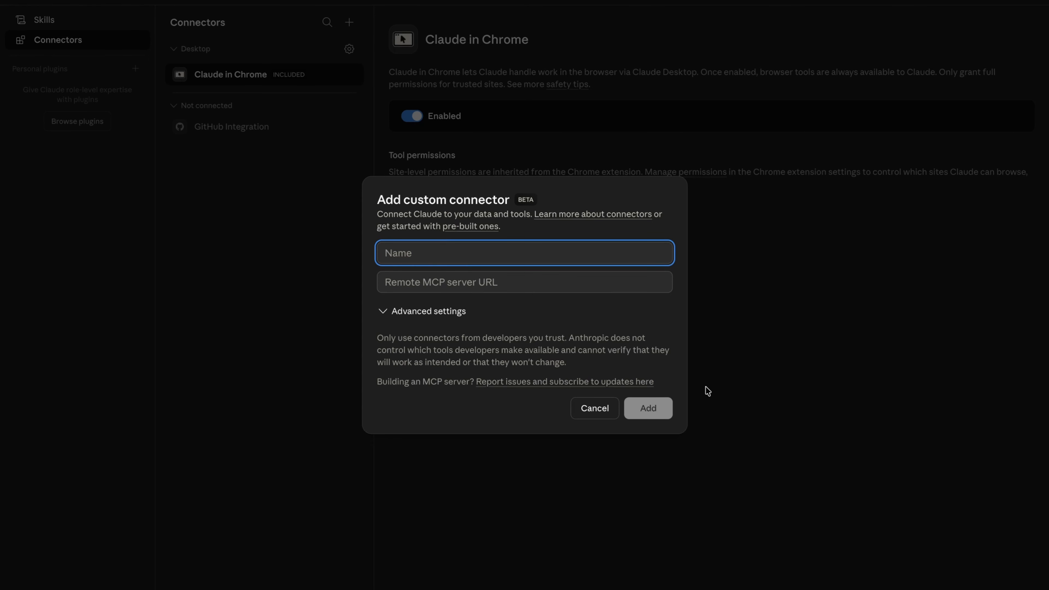
pyautogui.write('Matrixify')
pyautogui.click(535, 287)
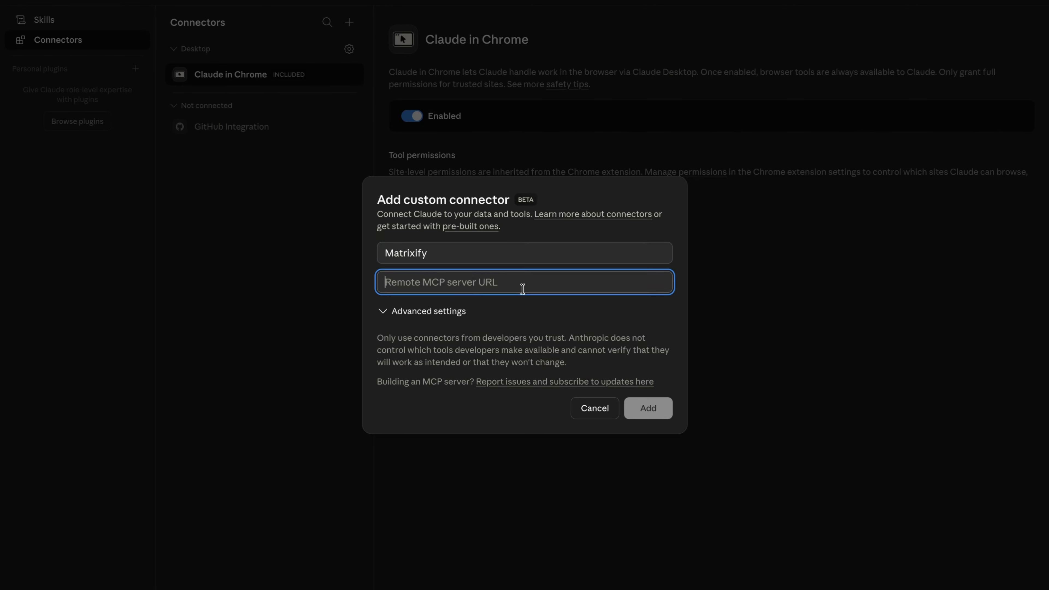
pyautogui.write('https://mcp.matrixify.app/mcp')
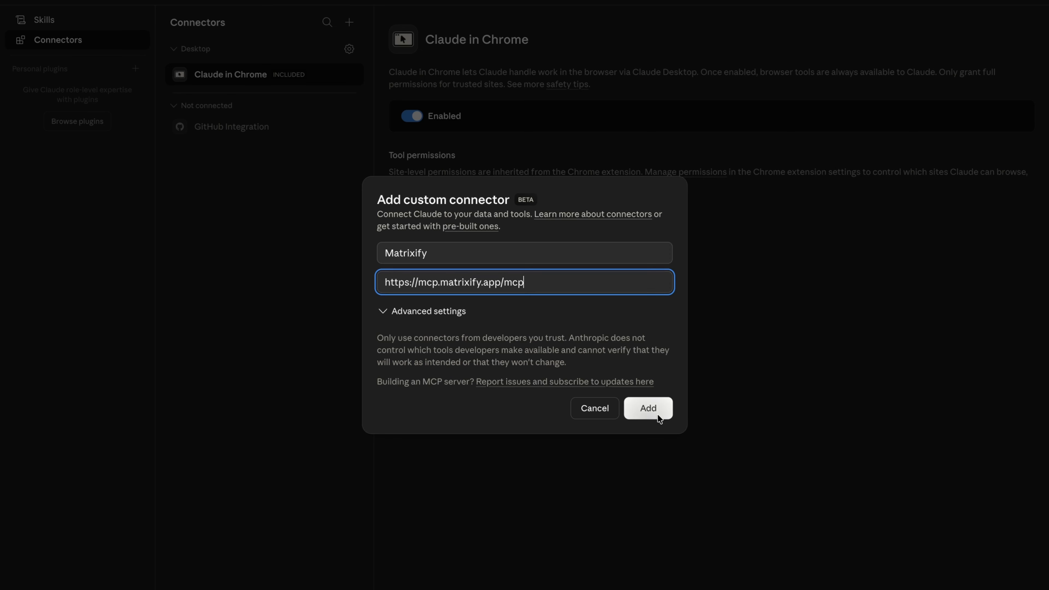
pyautogui.click(651, 411)
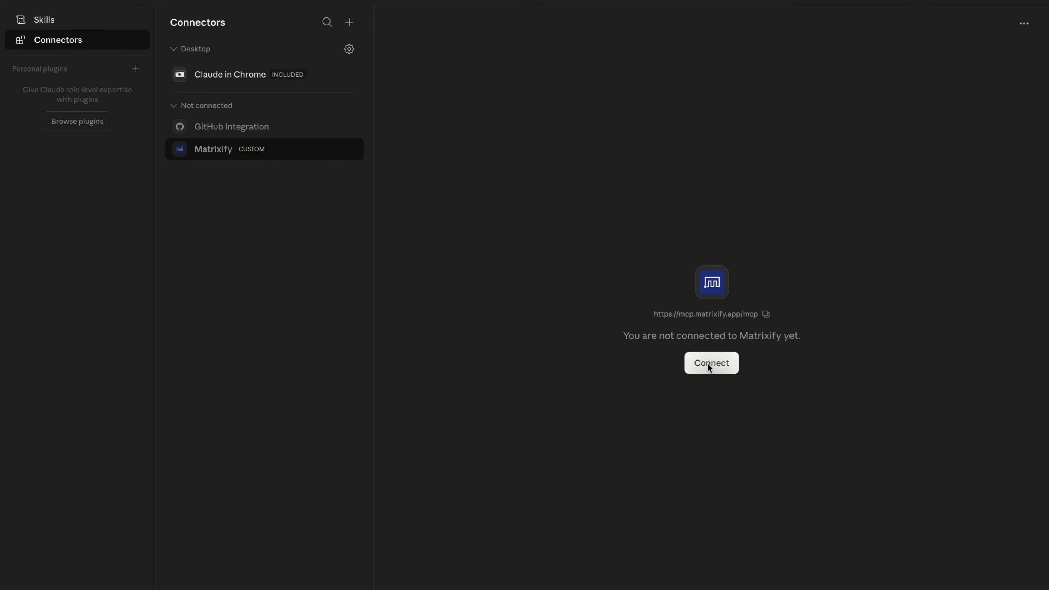
pyautogui.click(717, 364)
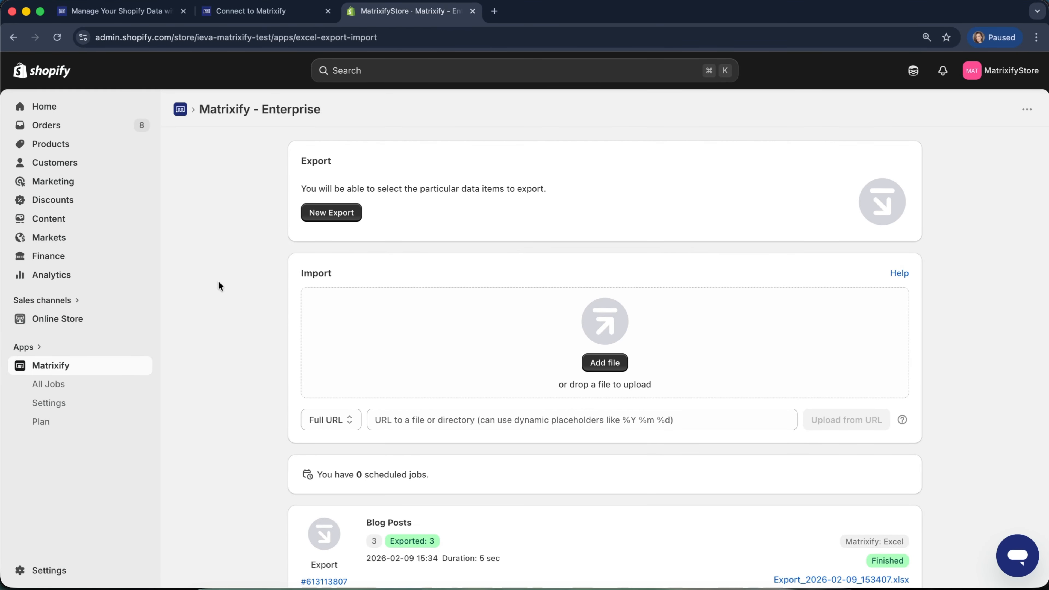
# - In the Matrixify app in Shopify, generate an AI agent MCP token labelled Matrixify plus the owner's first name, with a 6 months expiry
pyautogui.click(79, 402)
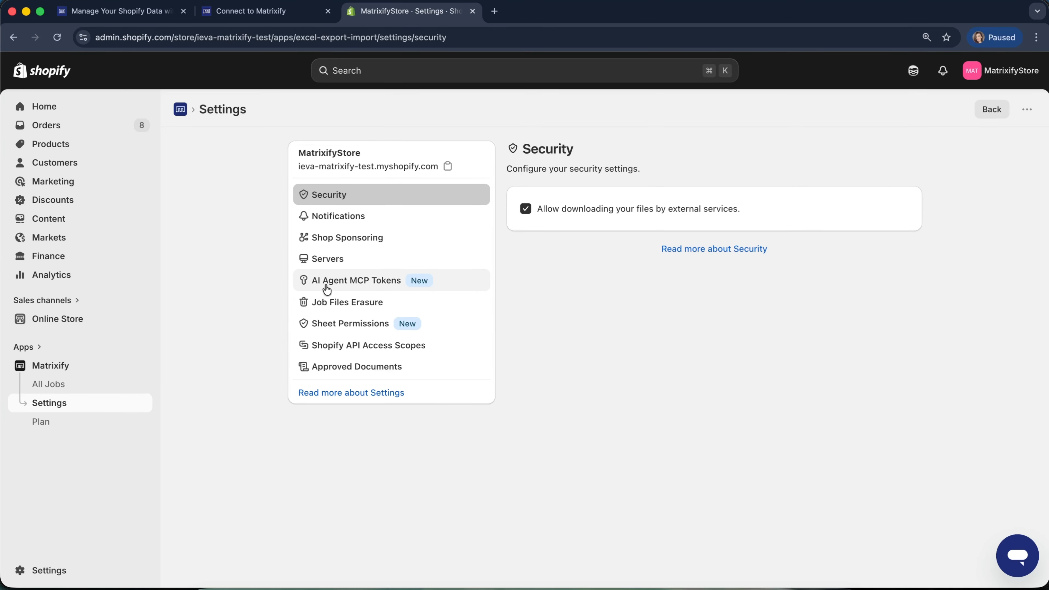
pyautogui.click(368, 286)
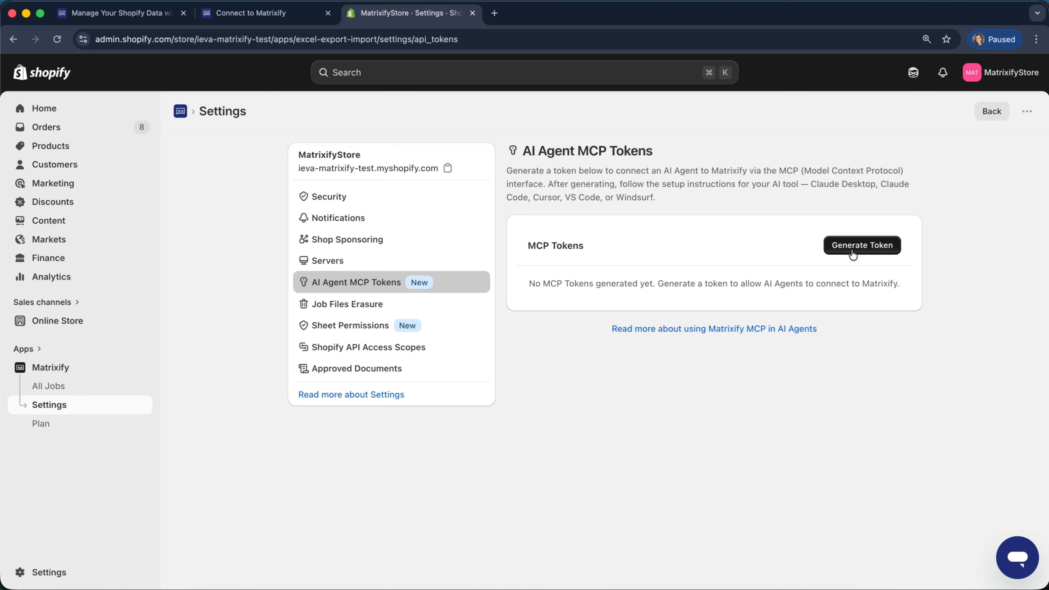
pyautogui.click(852, 254)
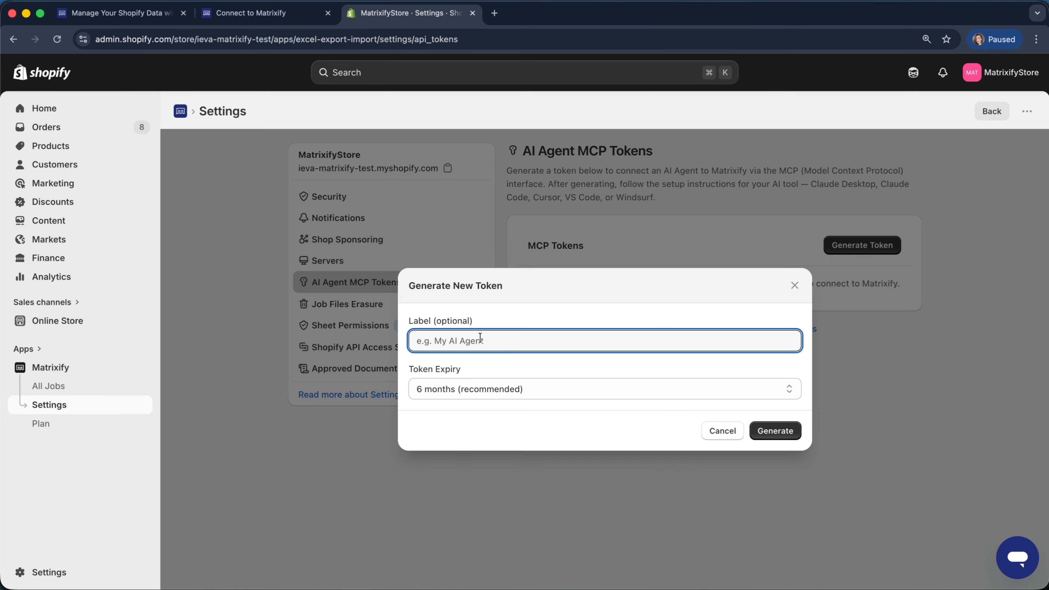
pyautogui.write('Matrixify Ieva')
pyautogui.click(532, 309)
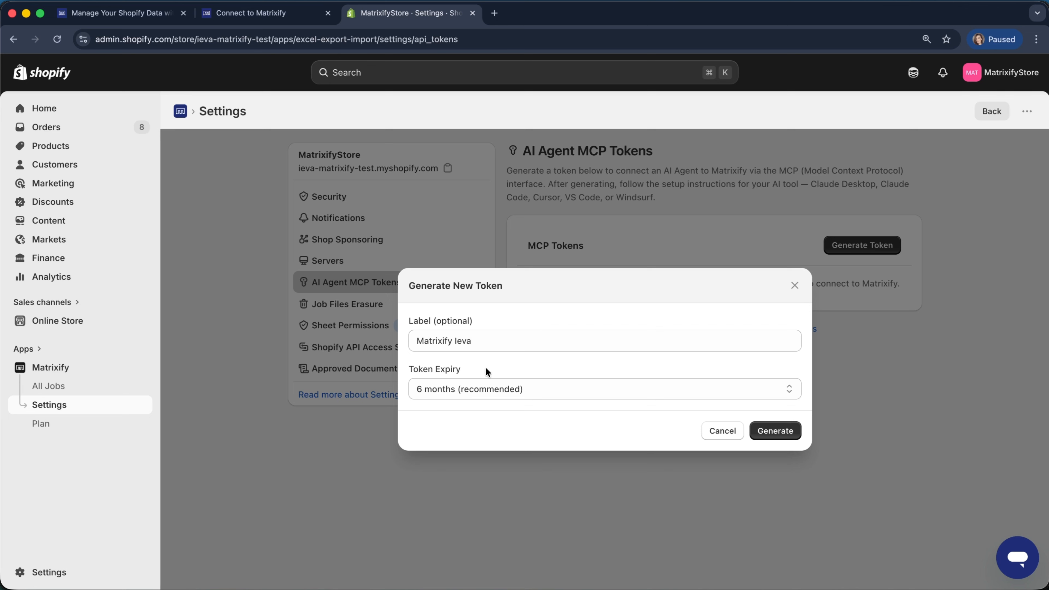
pyautogui.click(485, 393)
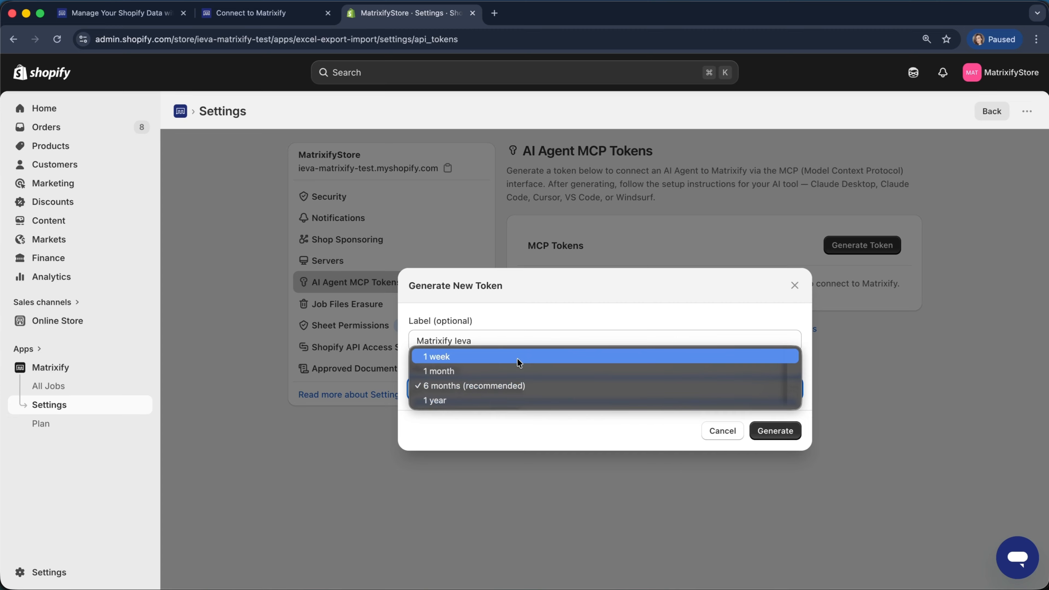
pyautogui.click(527, 423)
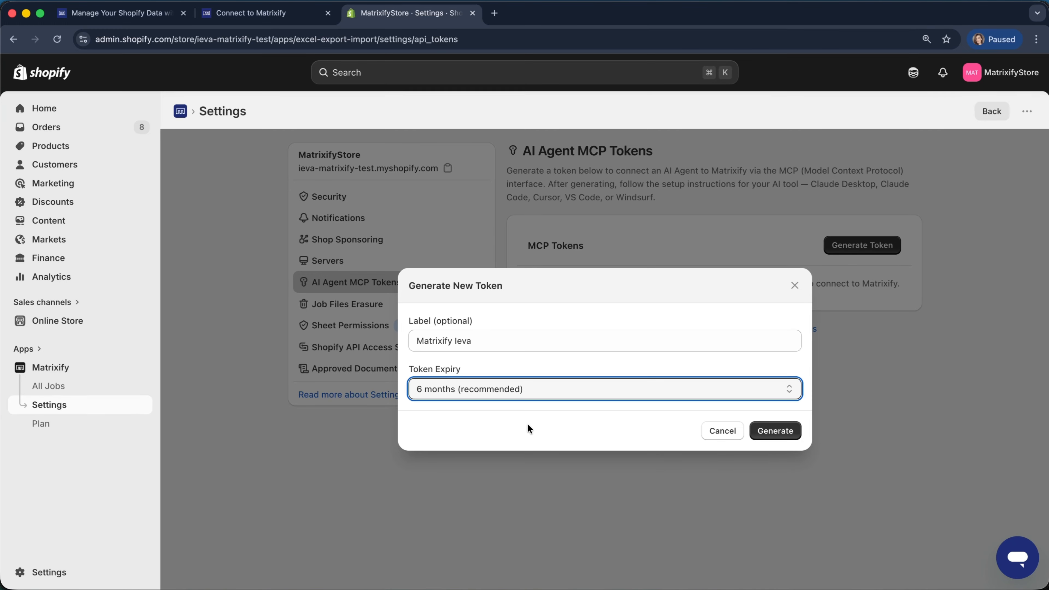
pyautogui.click(775, 431)
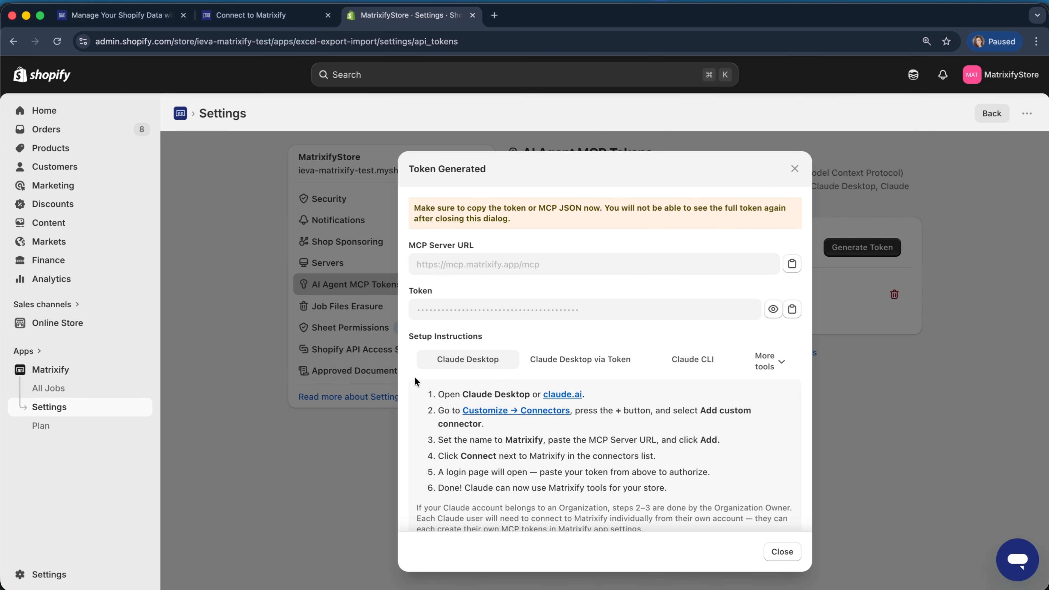
# - Review the new token's setup instructions for Claude Desktop, Claude CLI and other tools, including the notes on organization accounts
pyautogui.scroll(-2, 460, 436)
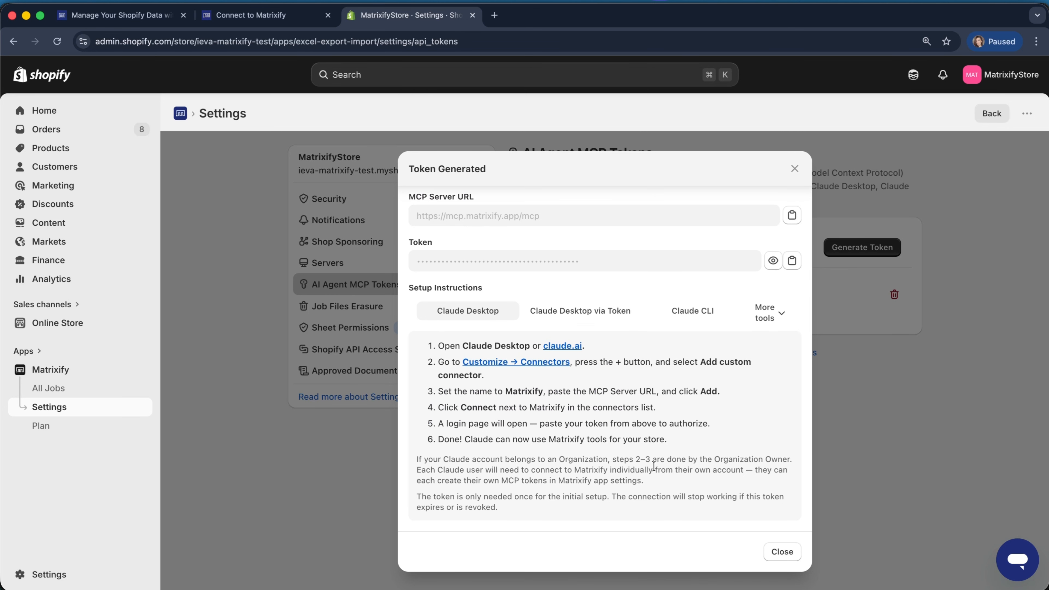
pyautogui.click(560, 311)
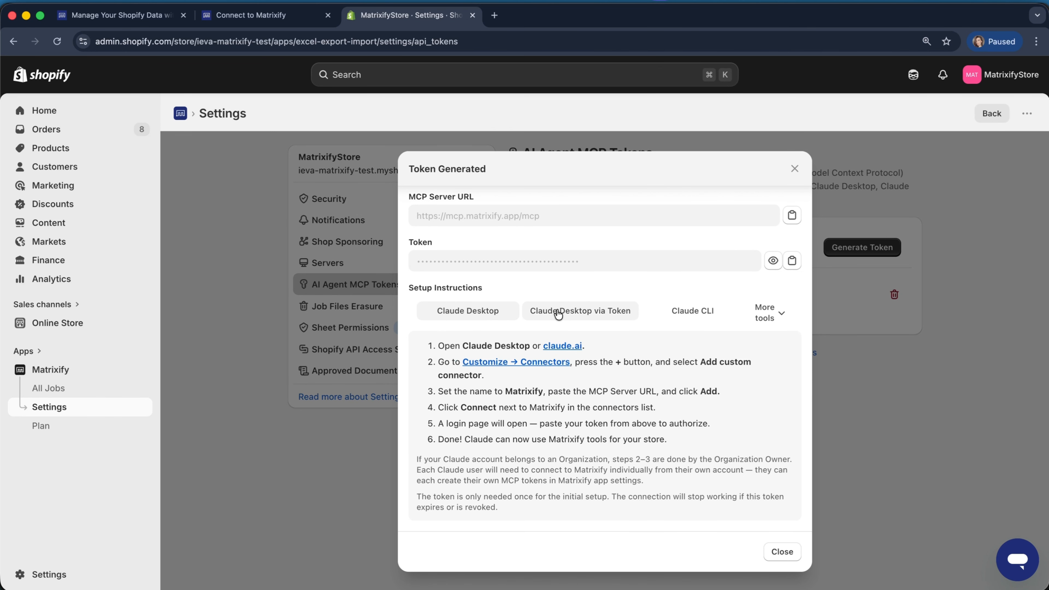
pyautogui.click(695, 404)
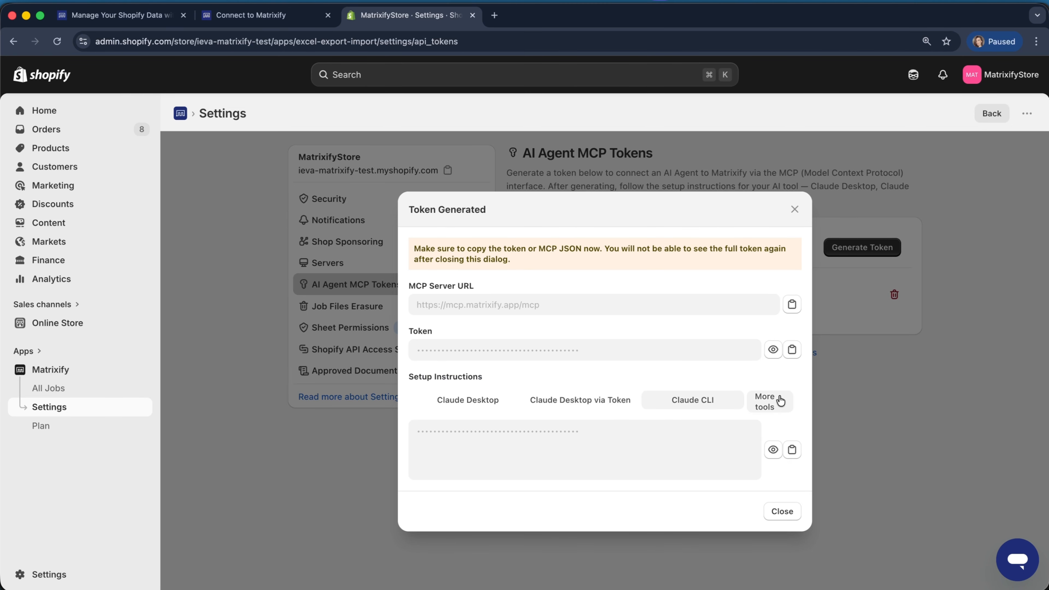
pyautogui.click(774, 406)
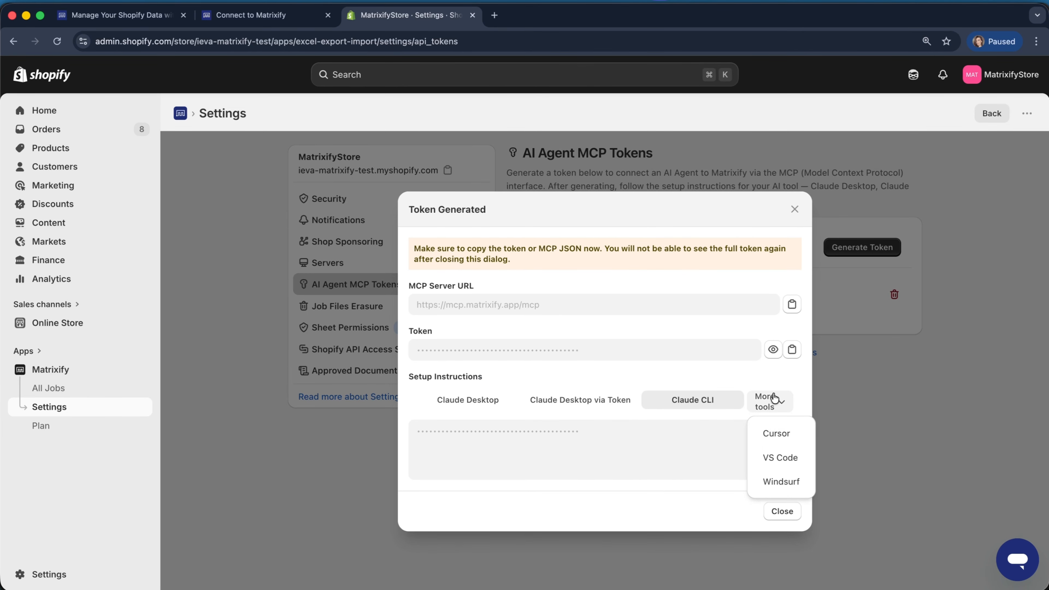
pyautogui.click(776, 402)
pyautogui.click(458, 401)
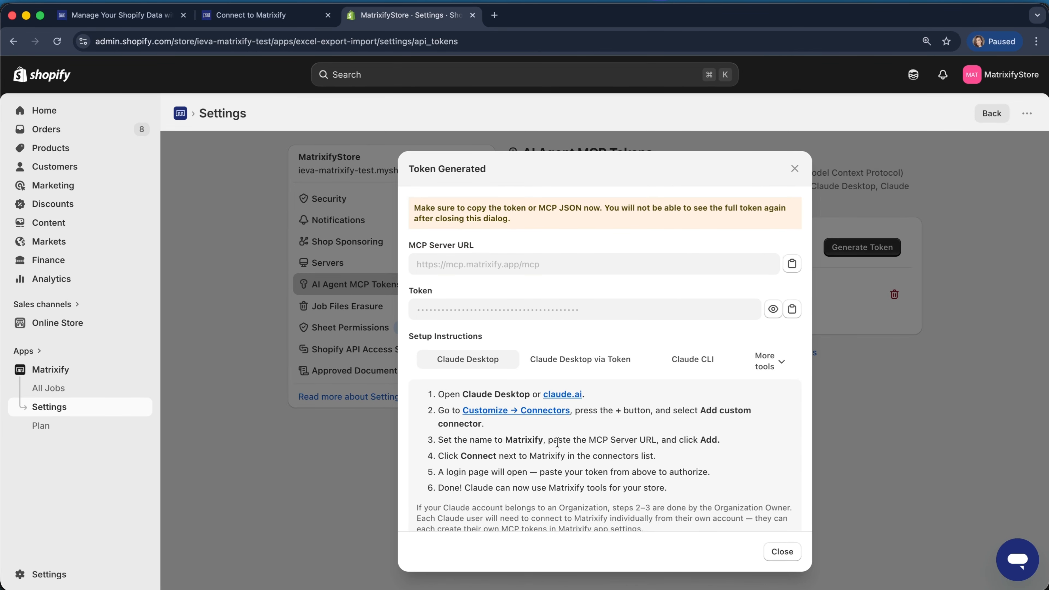
pyautogui.scroll(-2, 558, 445)
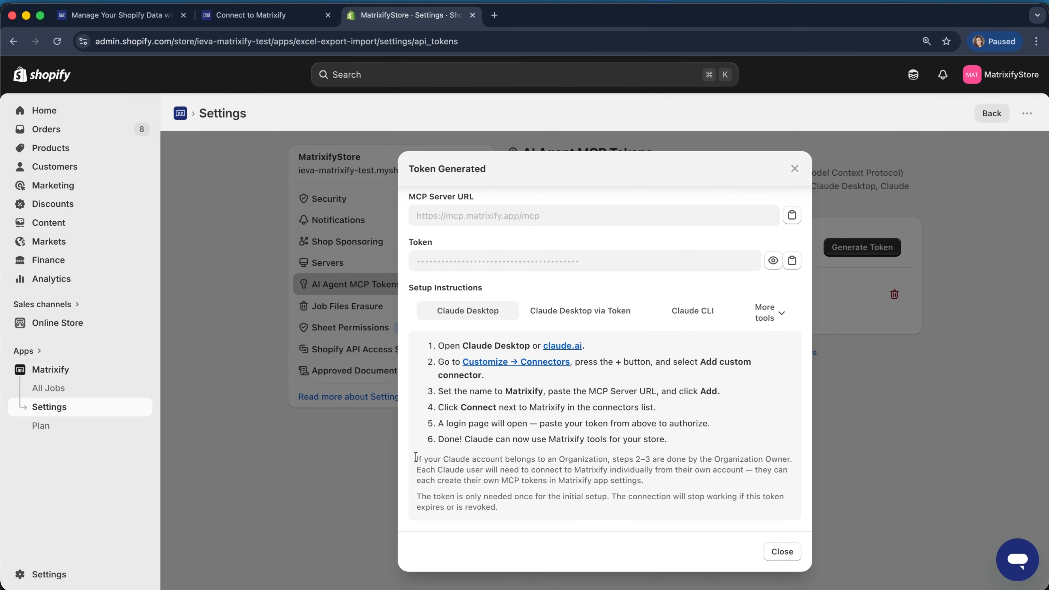
pyautogui.moveTo(416, 457); pyautogui.dragTo(796, 469)
pyautogui.click(623, 480)
pyautogui.moveTo(417, 470); pyautogui.dragTo(747, 479)
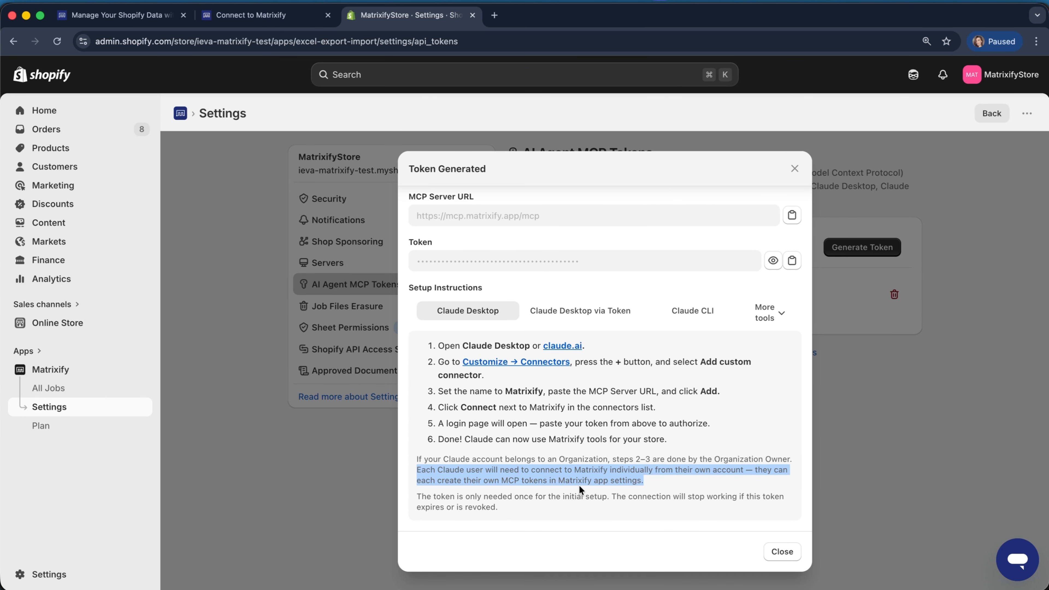
pyautogui.click(716, 488)
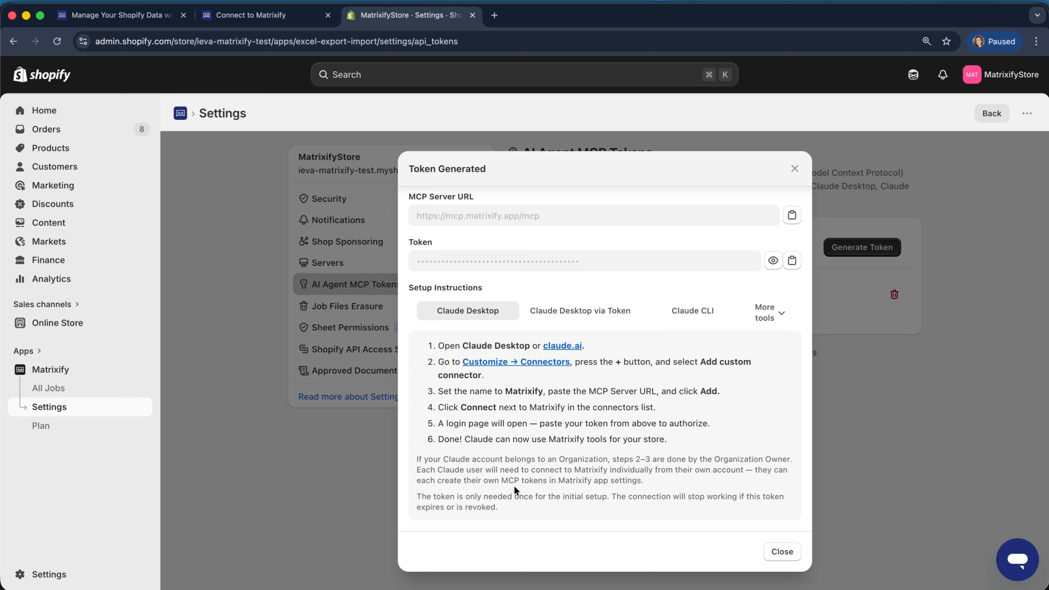
pyautogui.scroll(2, 514, 486)
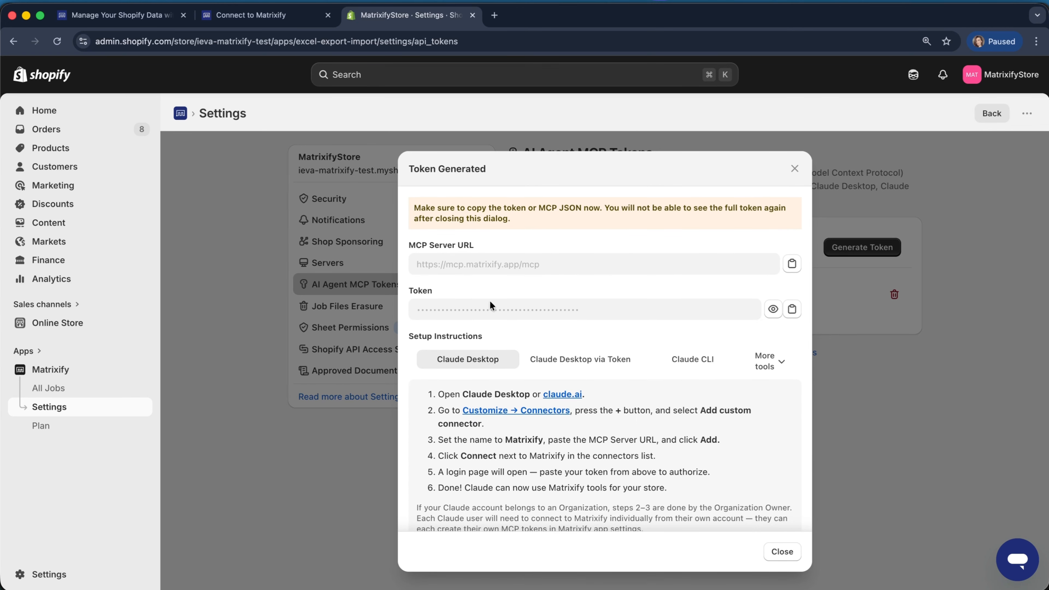
# - Copy the generated token and submit it in the MCP Token field of the Connect to Matrixify page
pyautogui.click(791, 313)
pyautogui.click(253, 16)
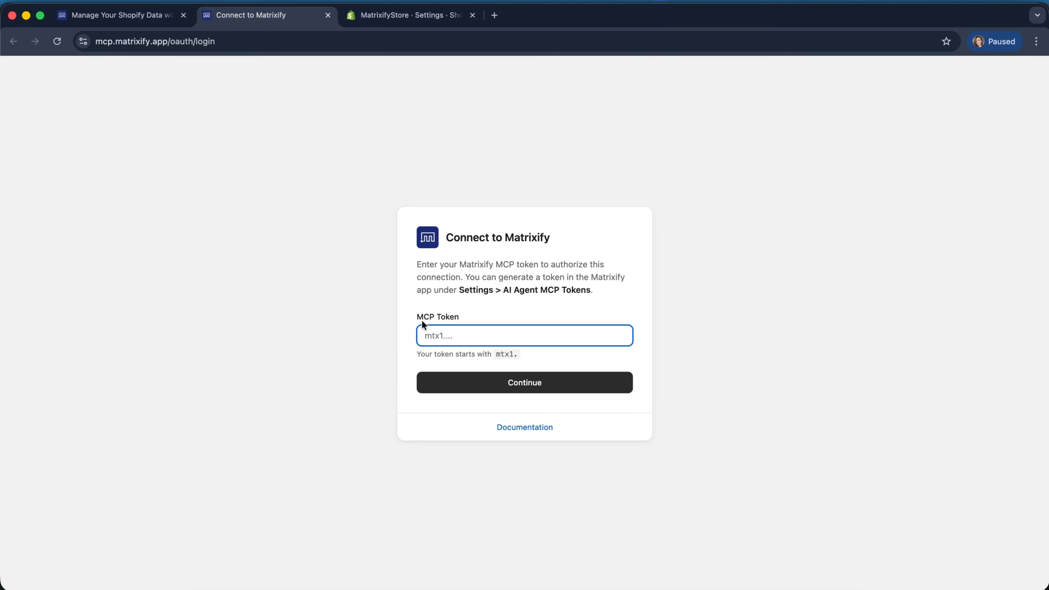
pyautogui.press('super+v')
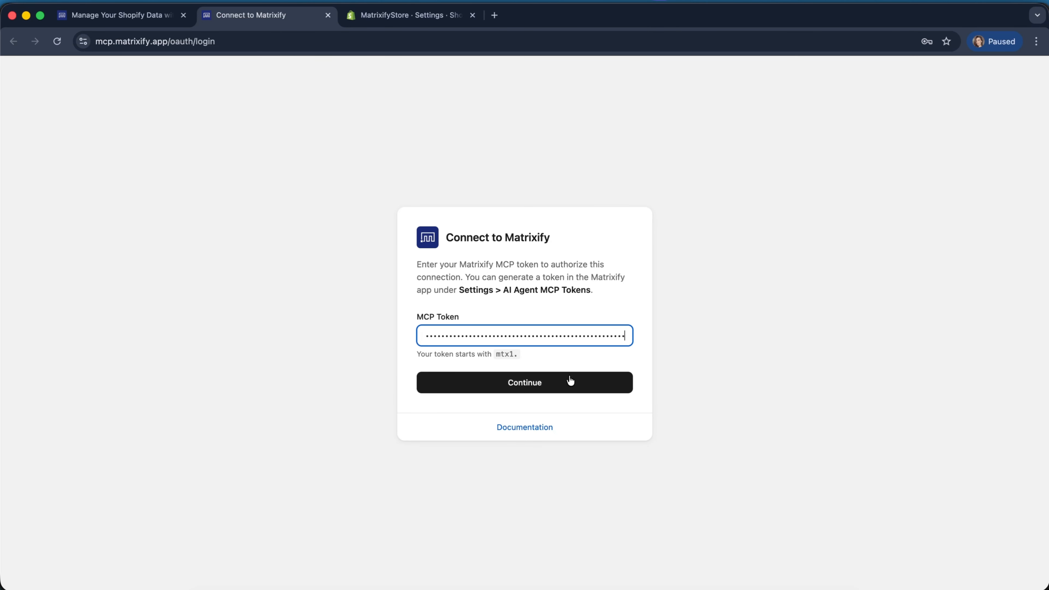
pyautogui.click(549, 384)
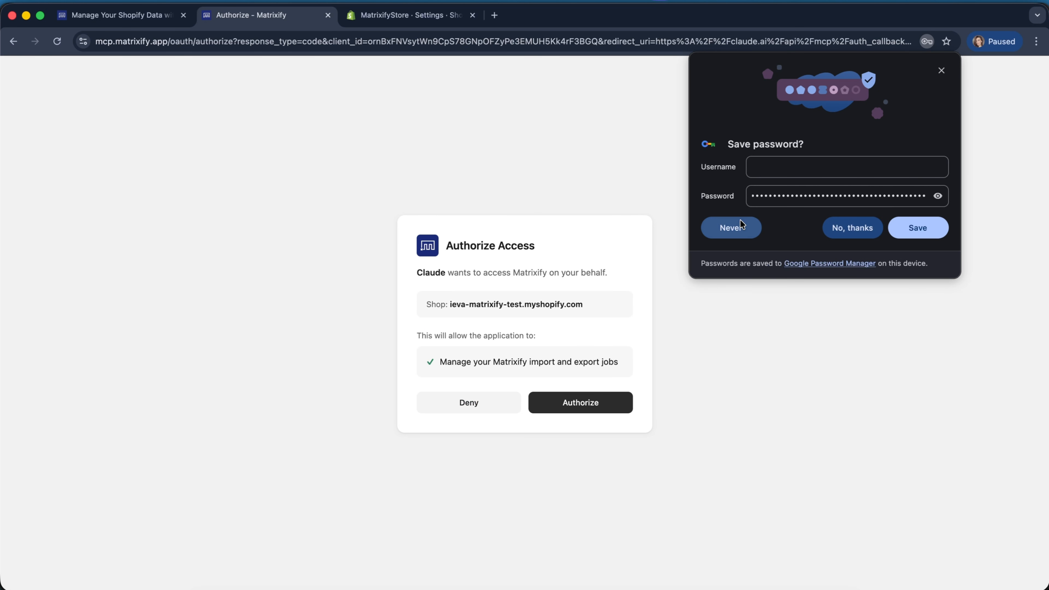
# - Authorize Claude's access to Matrixify, never saving the token as a browser password, and return to the Claude desktop app
pyautogui.click(740, 224)
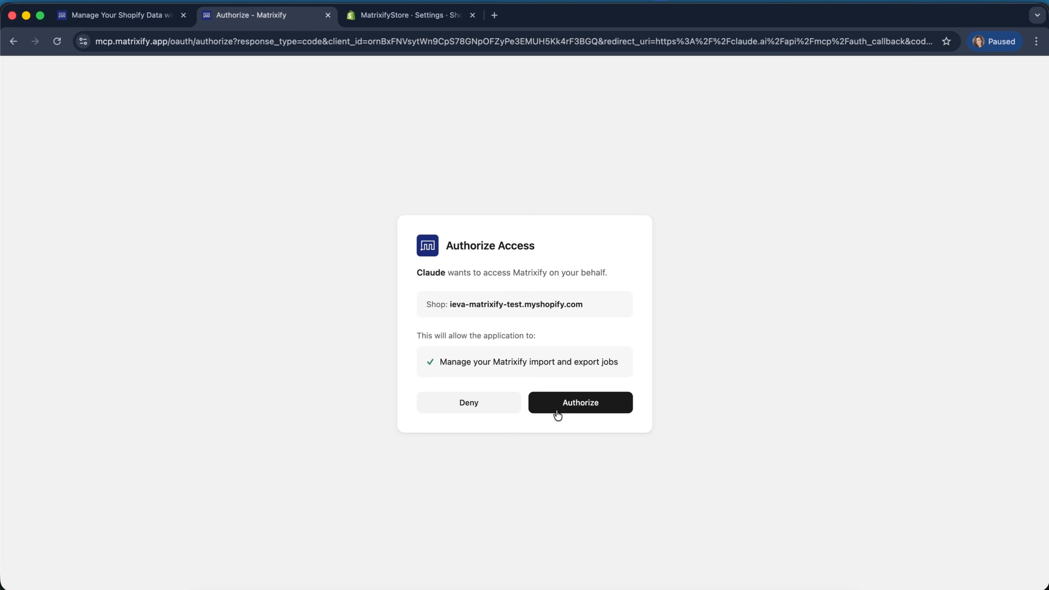
pyautogui.click(589, 404)
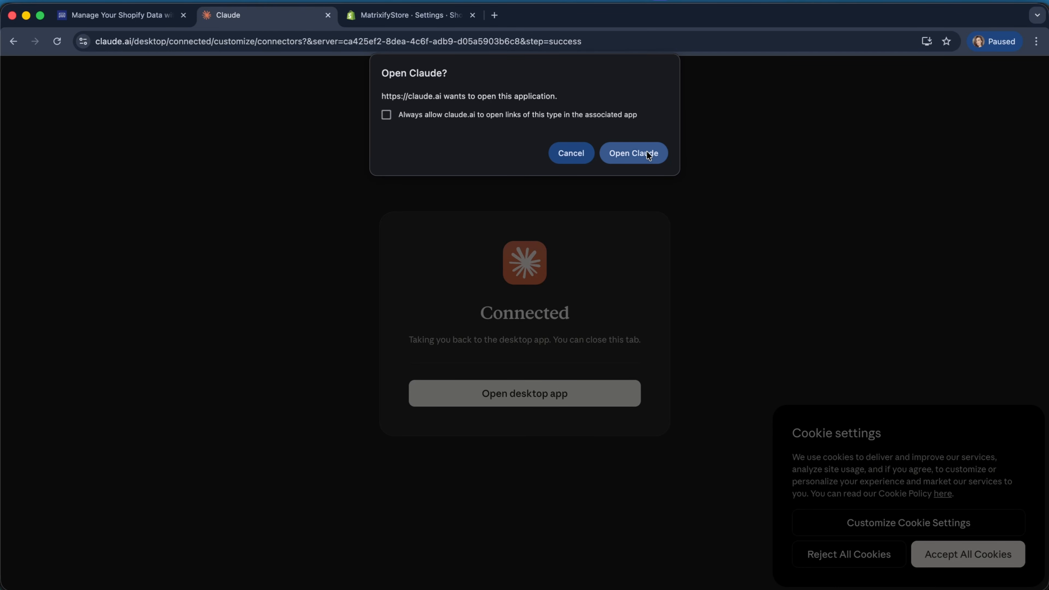
pyautogui.click(647, 152)
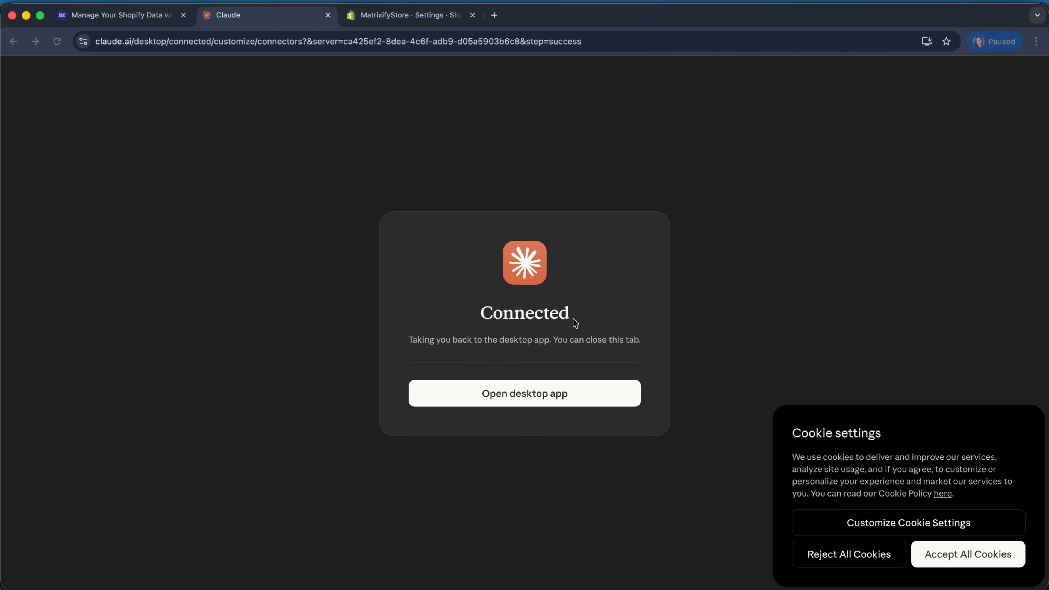
# - Set the Matrixify connector's permissions to Always allow for both the read-only tools and the write/delete tools
pyautogui.scroll(-1, 611, 71)
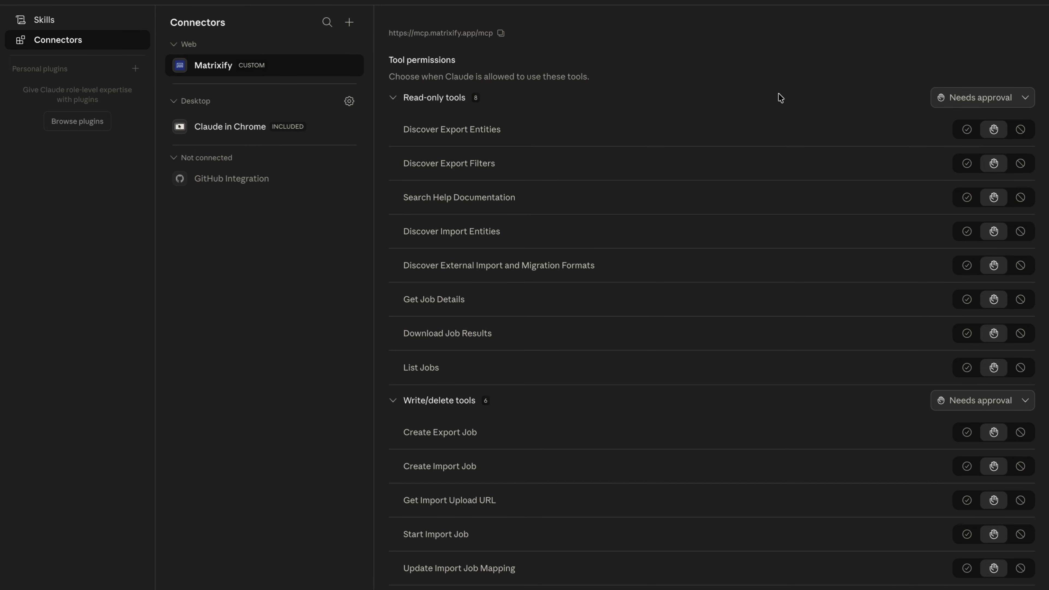
pyautogui.scroll(1, 780, 98)
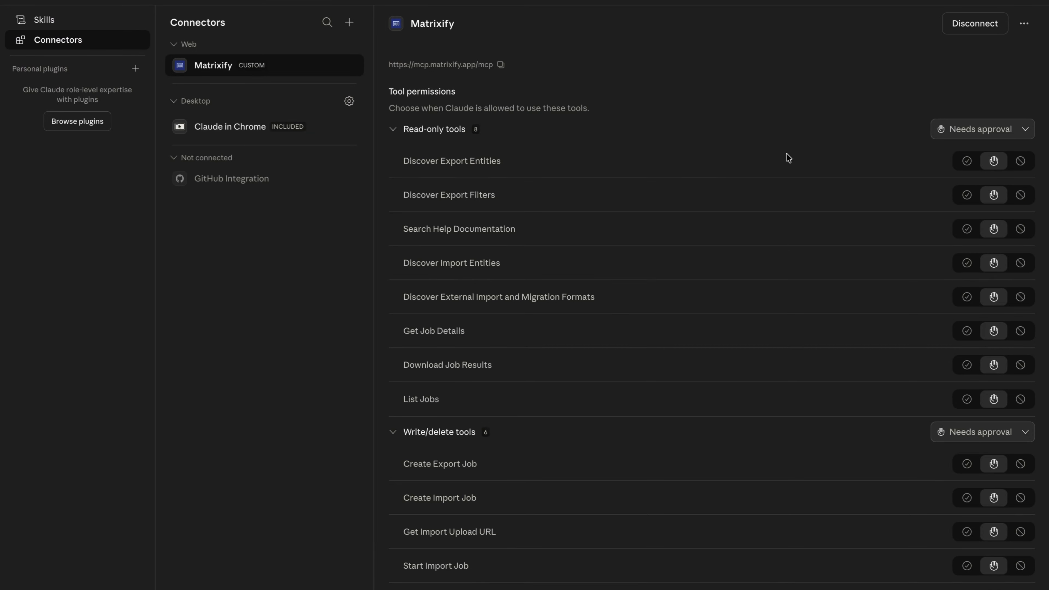
pyautogui.click(980, 130)
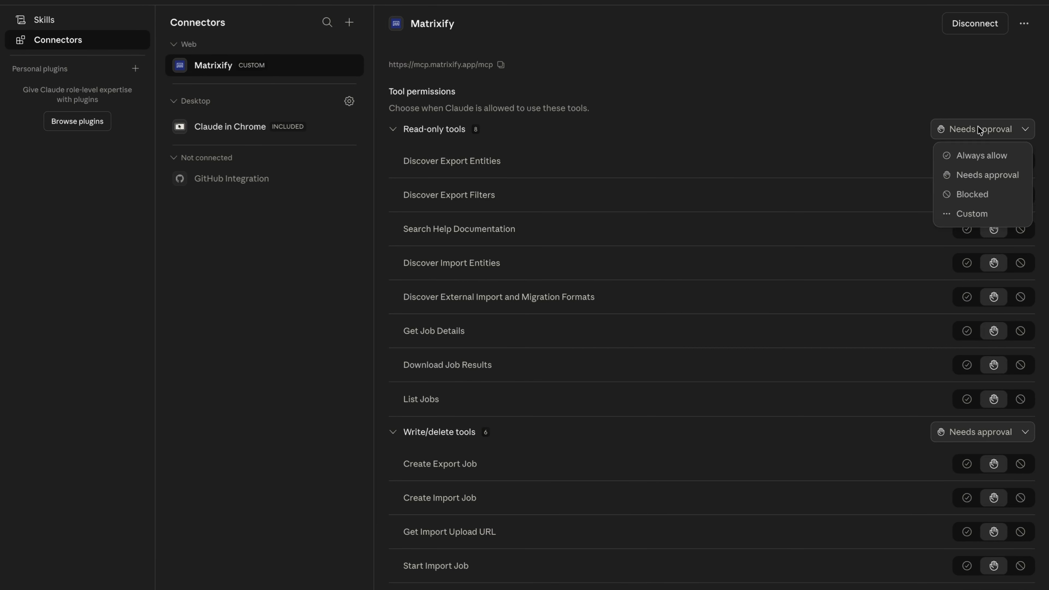
pyautogui.click(980, 157)
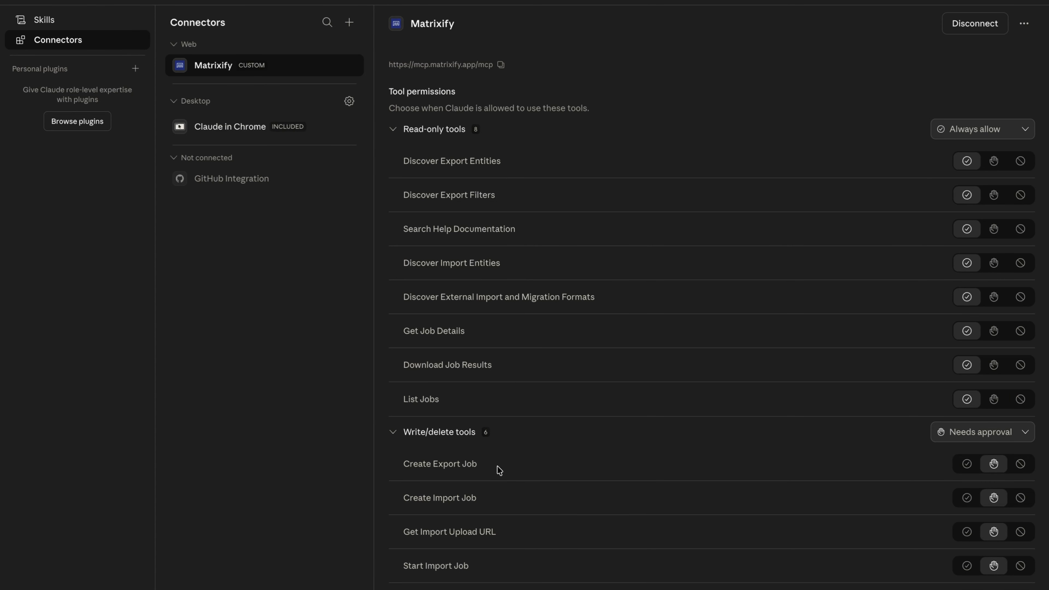
pyautogui.click(1029, 435)
pyautogui.click(981, 458)
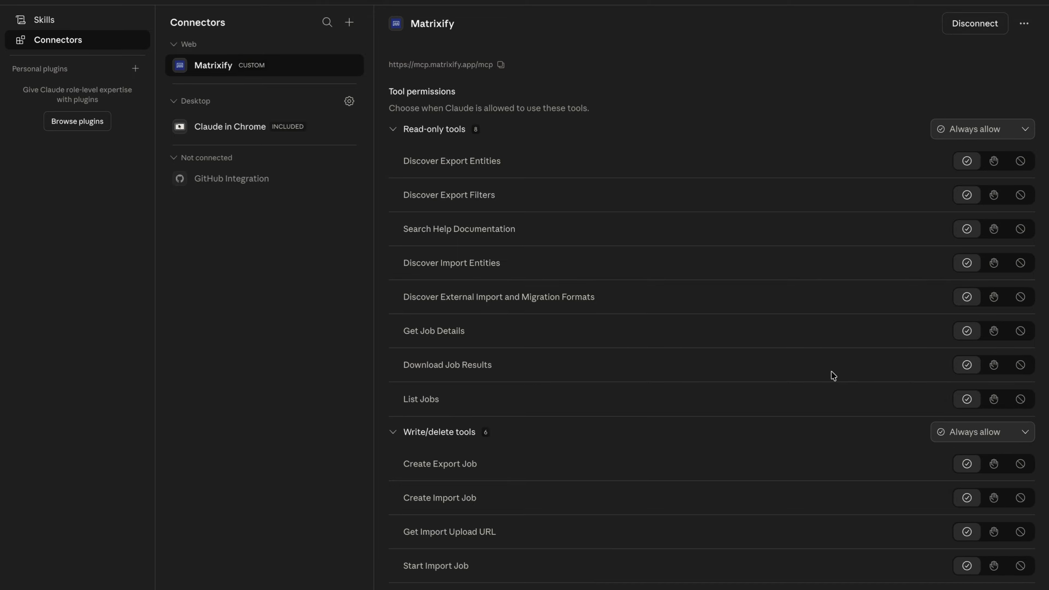
# - Start a Cowork task in Claude with the prompt "Please Export Products from Matrixify"
pyautogui.scroll(-1, 833, 375)
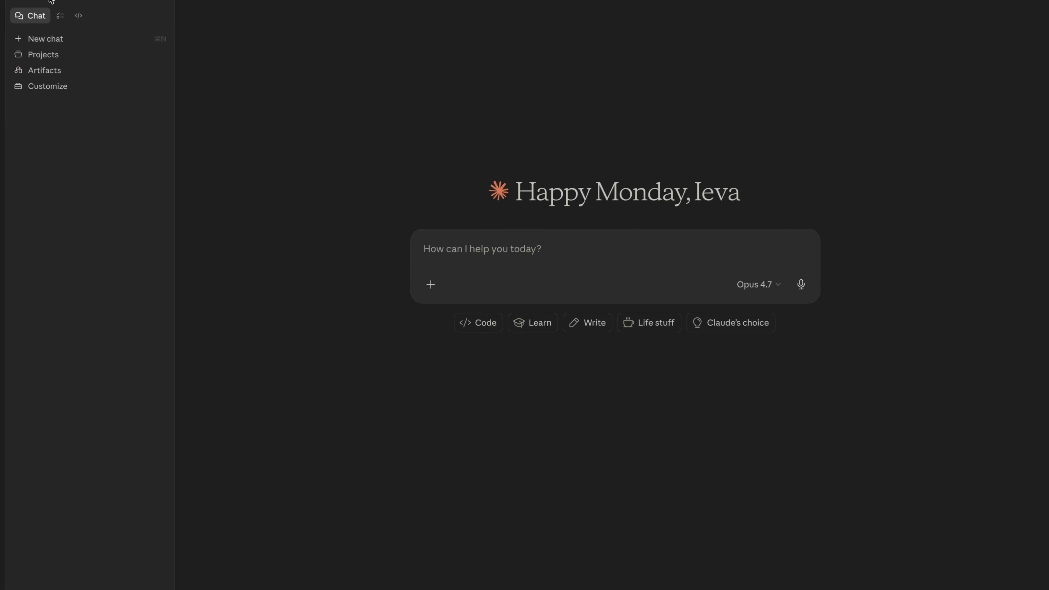
pyautogui.click(60, 15)
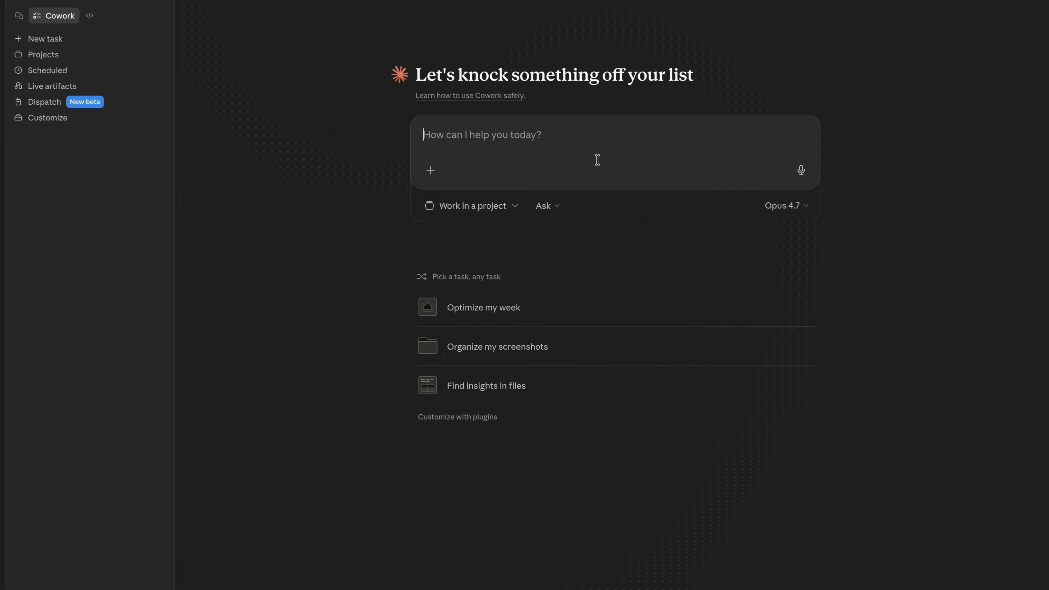
pyautogui.write('Please Export Products from Matrixify')
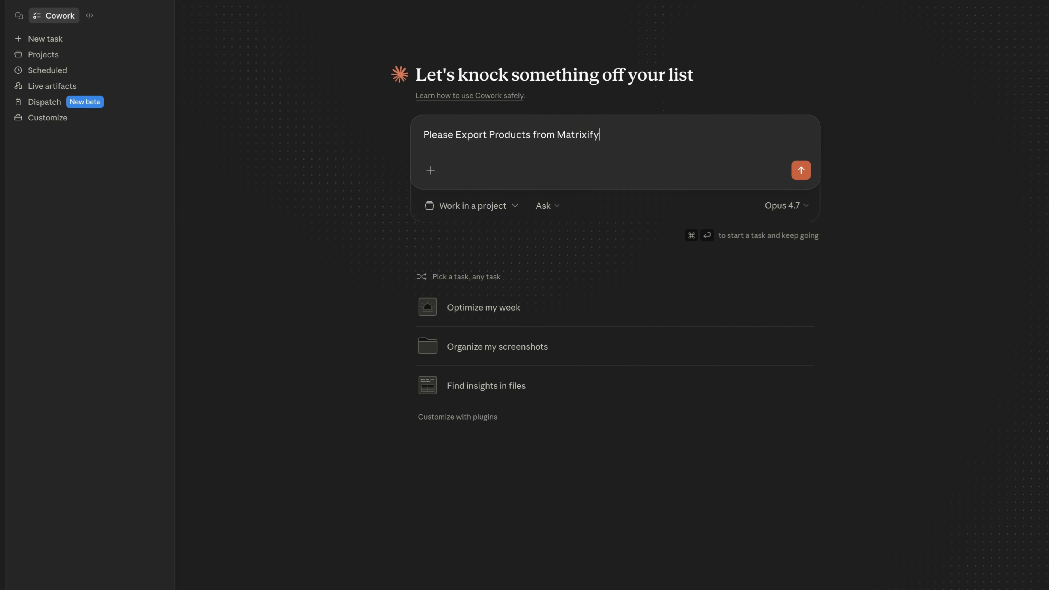
pyautogui.press('Return')
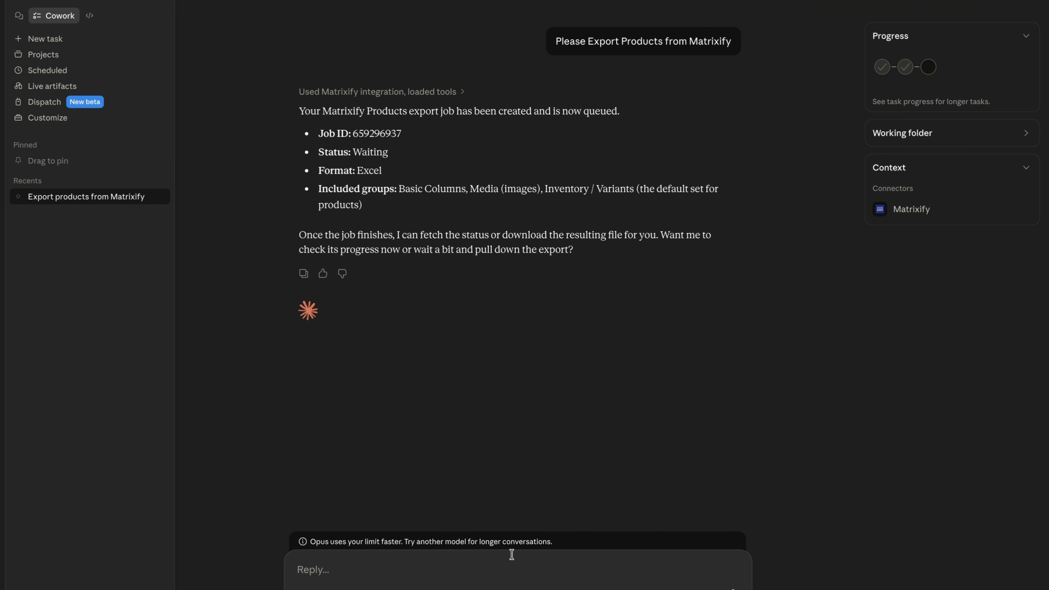
# - Send the follow-up prompt "Please use the Exported file from the job to create an Import to update Products prices by 20%"
pyautogui.write('Please use the Exported file from ')
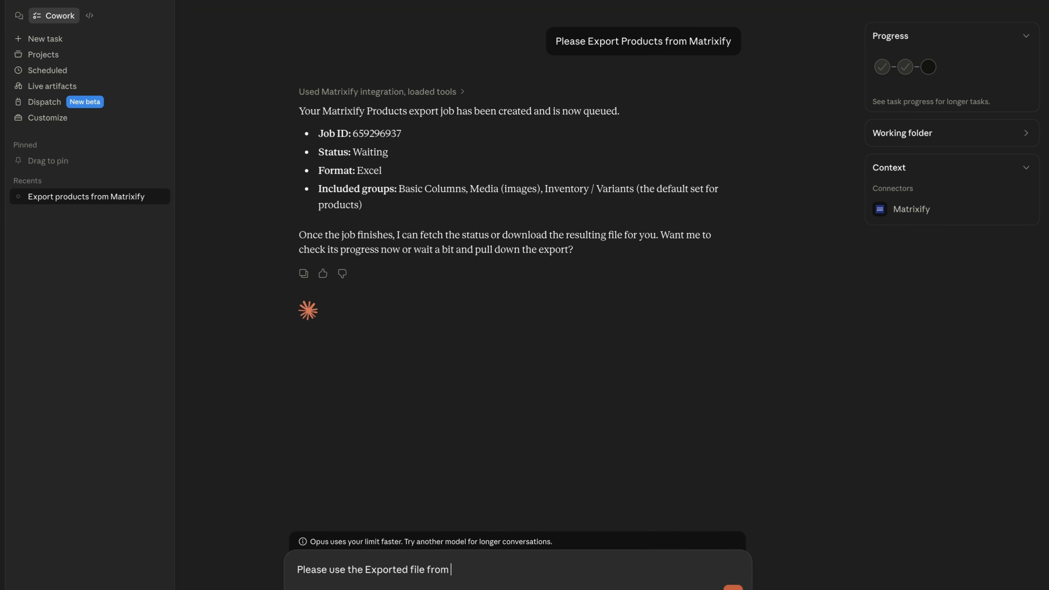
pyautogui.write('the job to create an Import to')
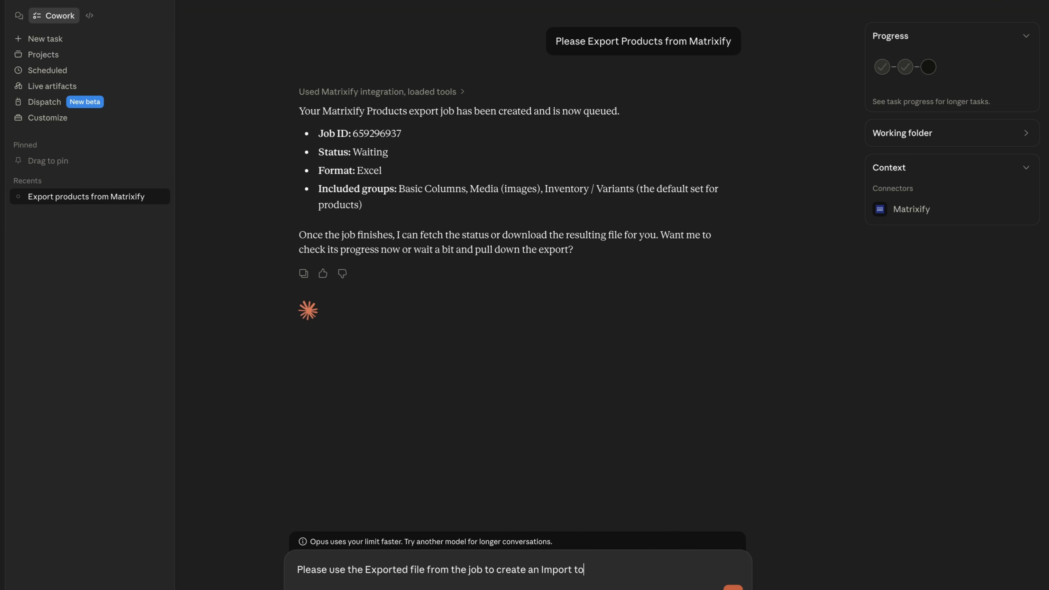
pyautogui.write(' update Products prices by 20%')
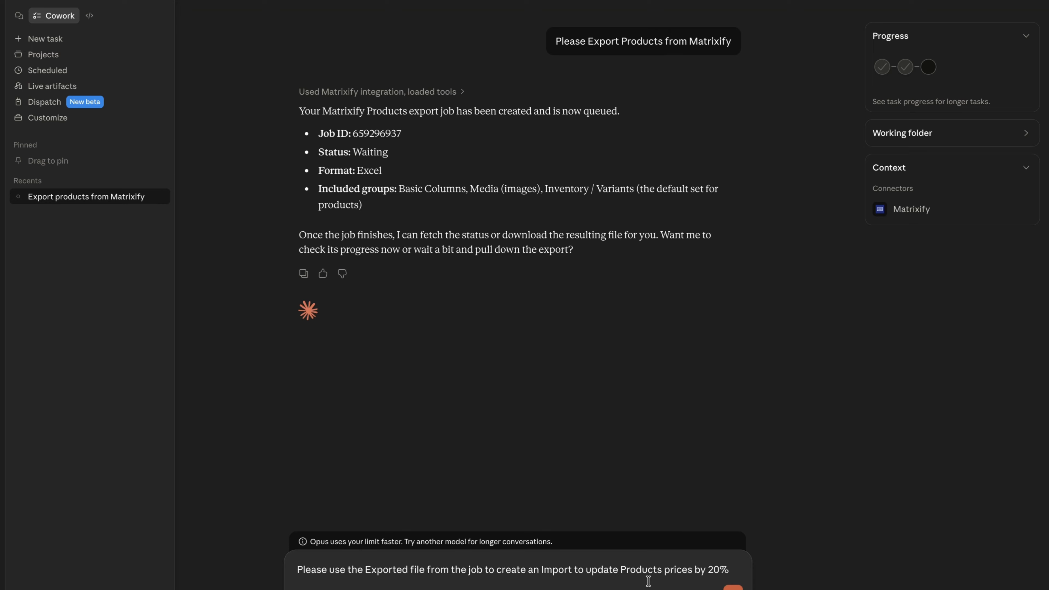
pyautogui.press('Return')
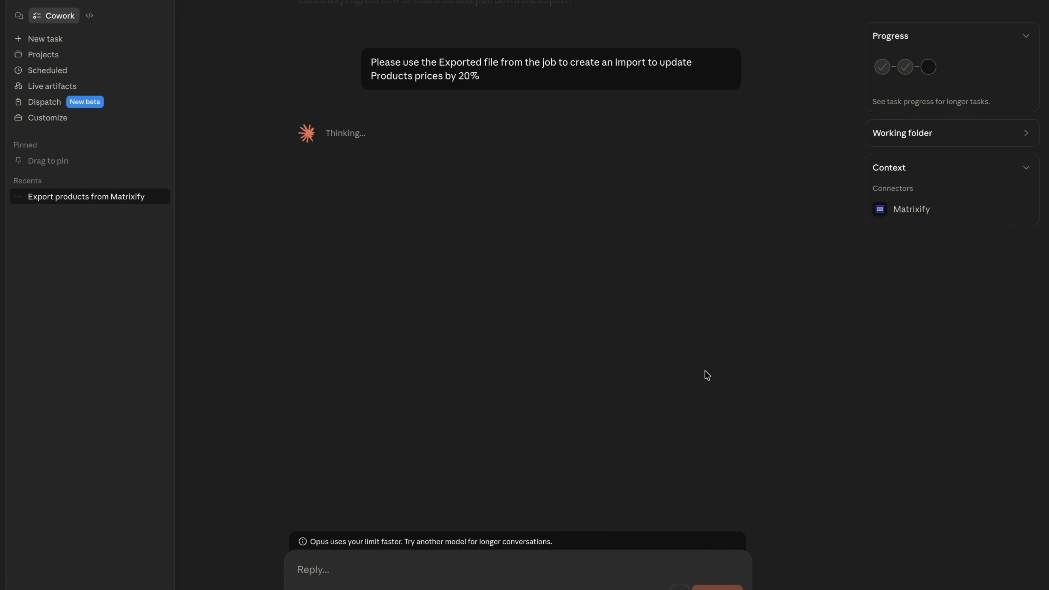
pyautogui.scroll(5, 707, 375)
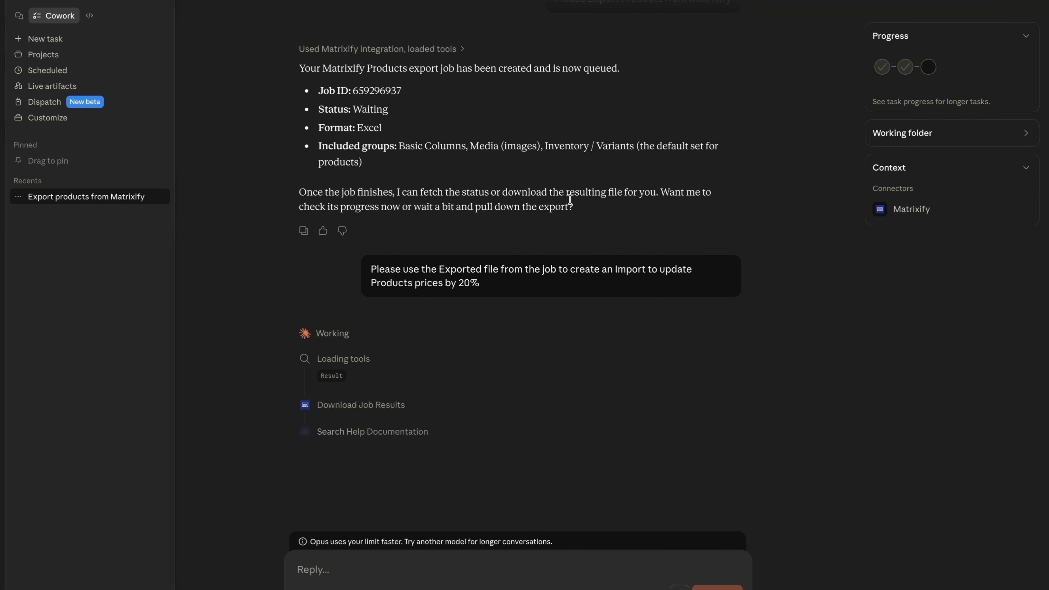
pyautogui.scroll(-5, 486, 206)
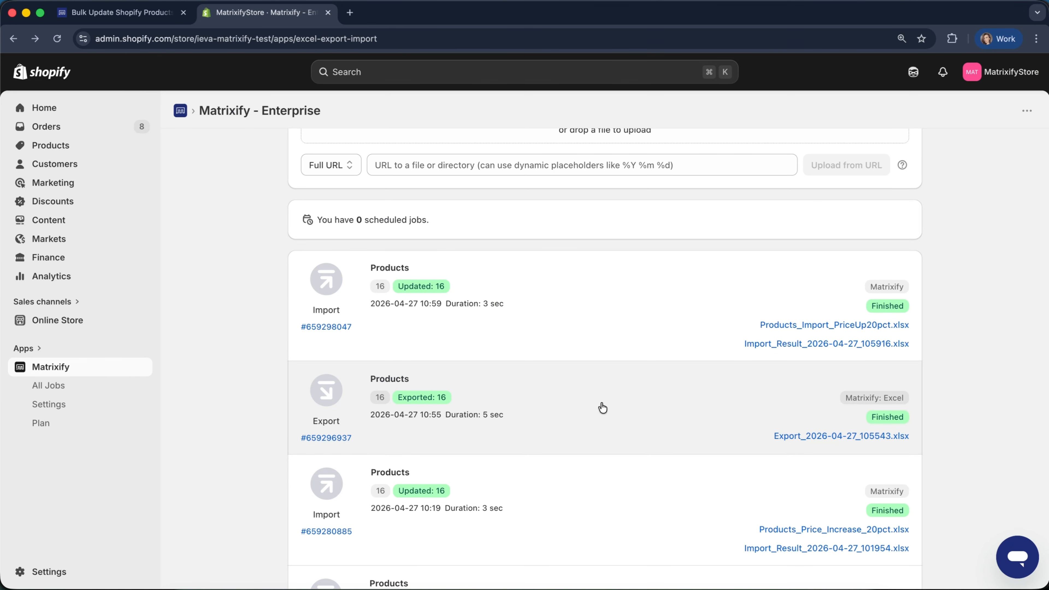
# - In Matrixify in the Shopify admin, review the latest Products export job and the Products_Import_PriceUp20pct.xlsx import job, including the import's sheet columns
pyautogui.click(519, 389)
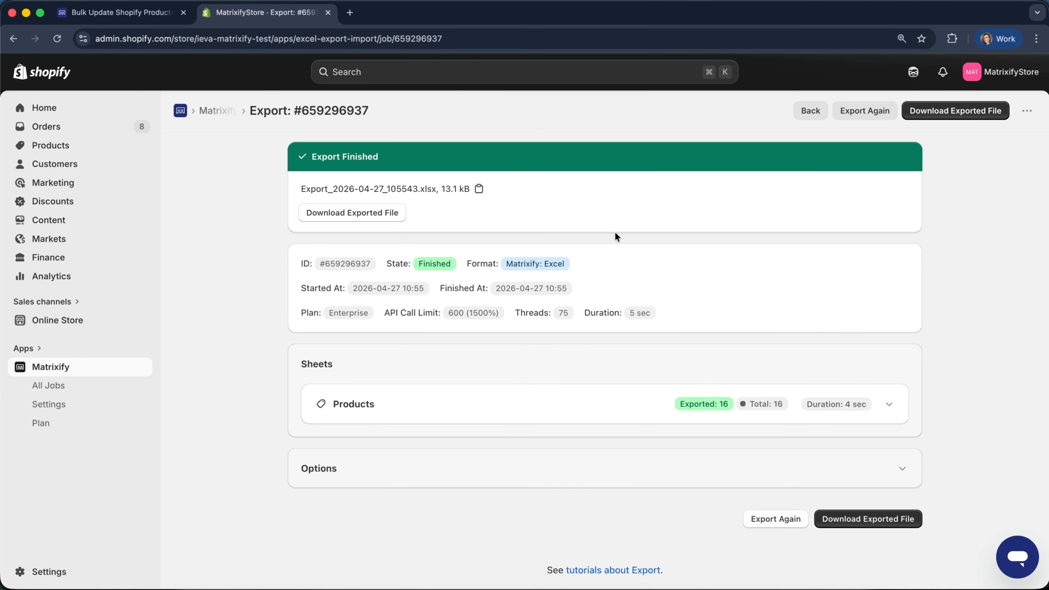
pyautogui.click(11, 40)
pyautogui.click(599, 309)
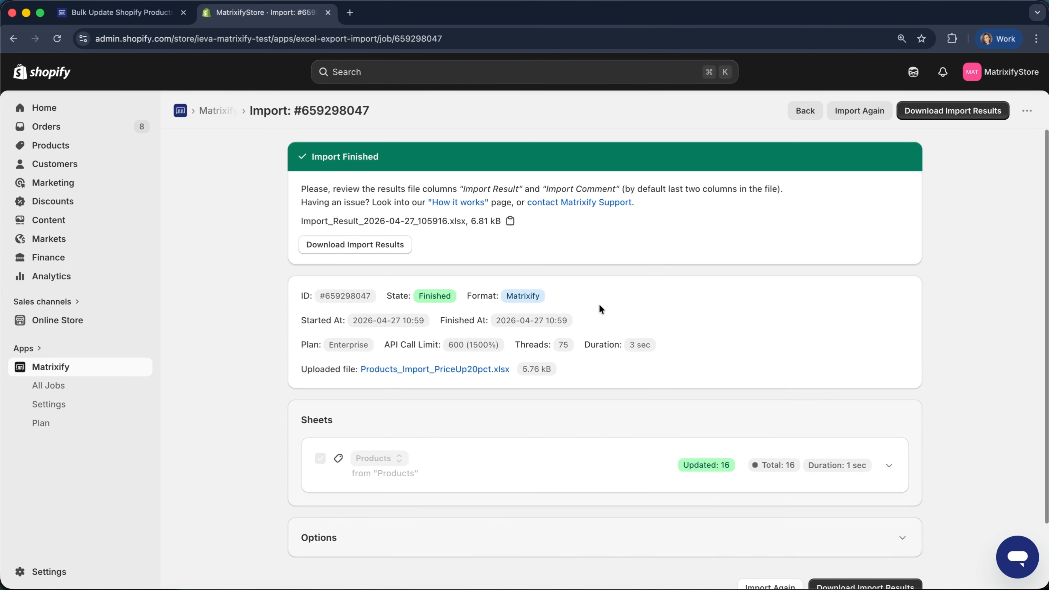
pyautogui.click(584, 489)
pyautogui.scroll(-3, 583, 492)
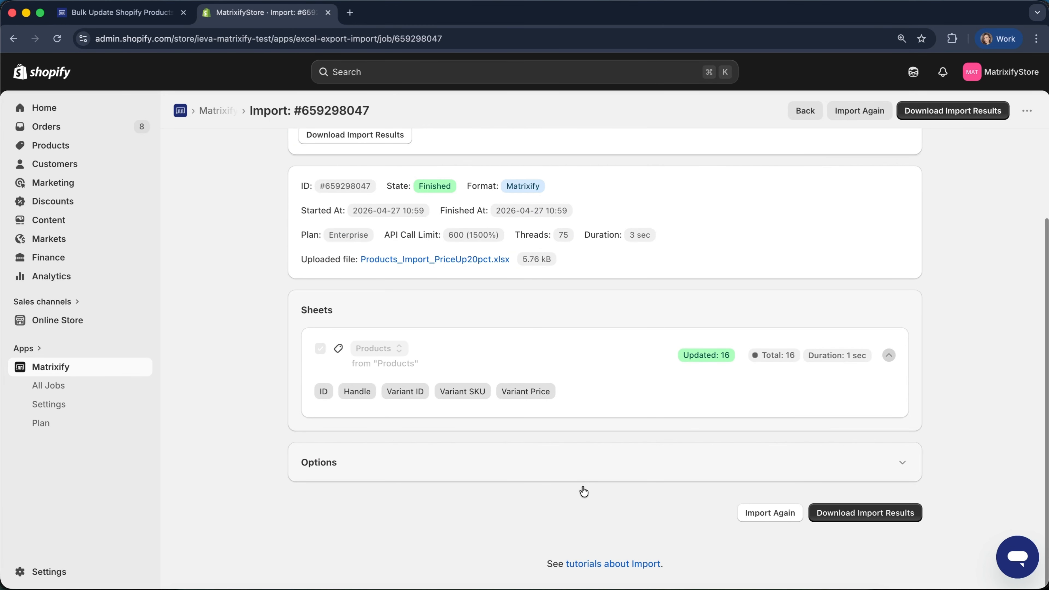
pyautogui.scroll(4, 584, 489)
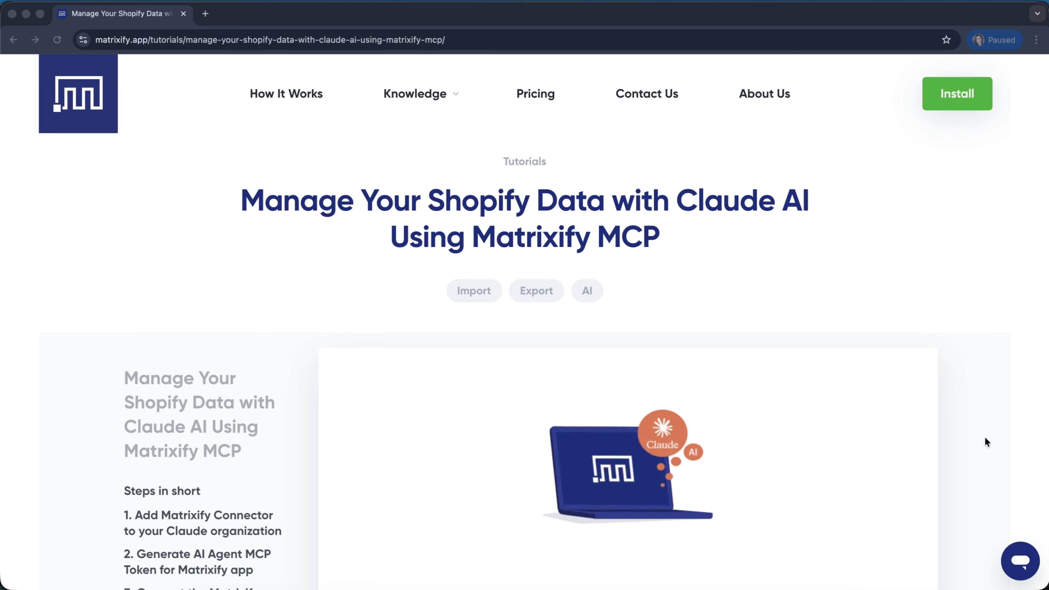
# - Read through the Matrixify tutorial on managing Shopify data with Claude AI, from adding the connector to using the app through Claude
pyautogui.scroll(-15, 984, 438)
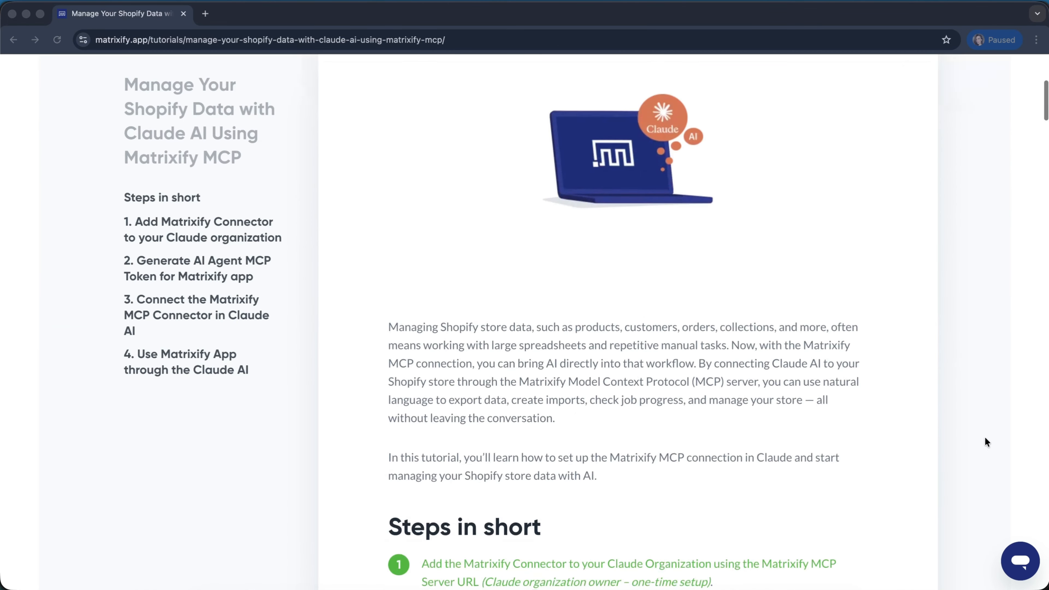
pyautogui.scroll(-20, 984, 436)
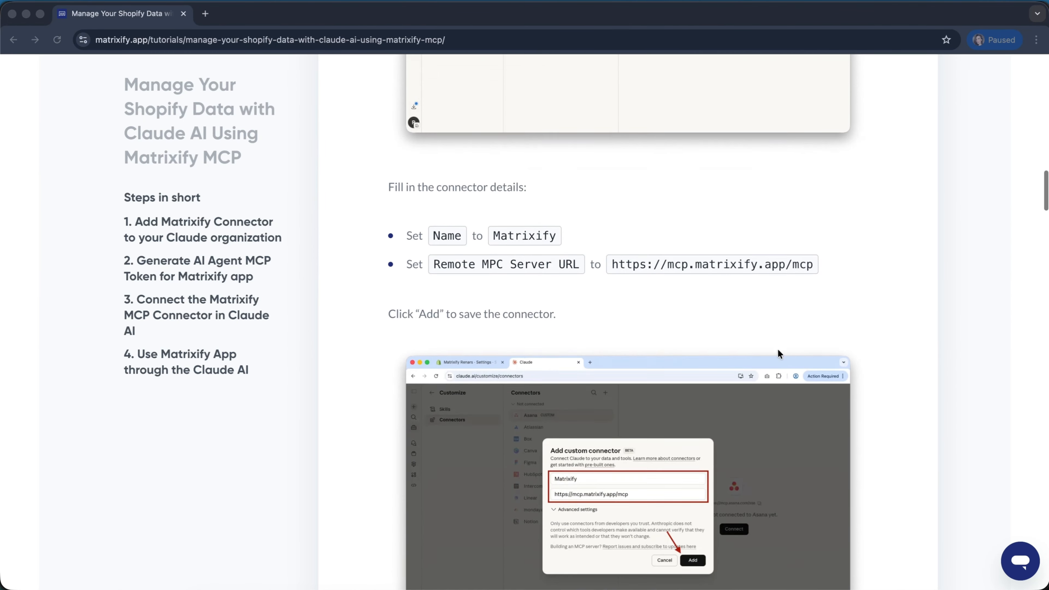
pyautogui.scroll(-20, 778, 350)
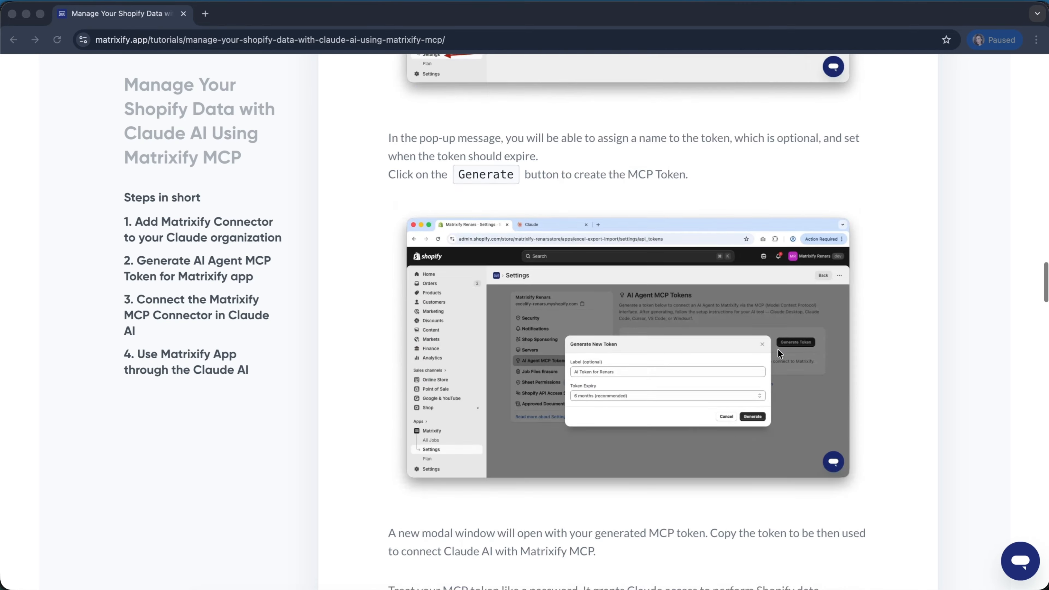
pyautogui.scroll(-20, 777, 349)
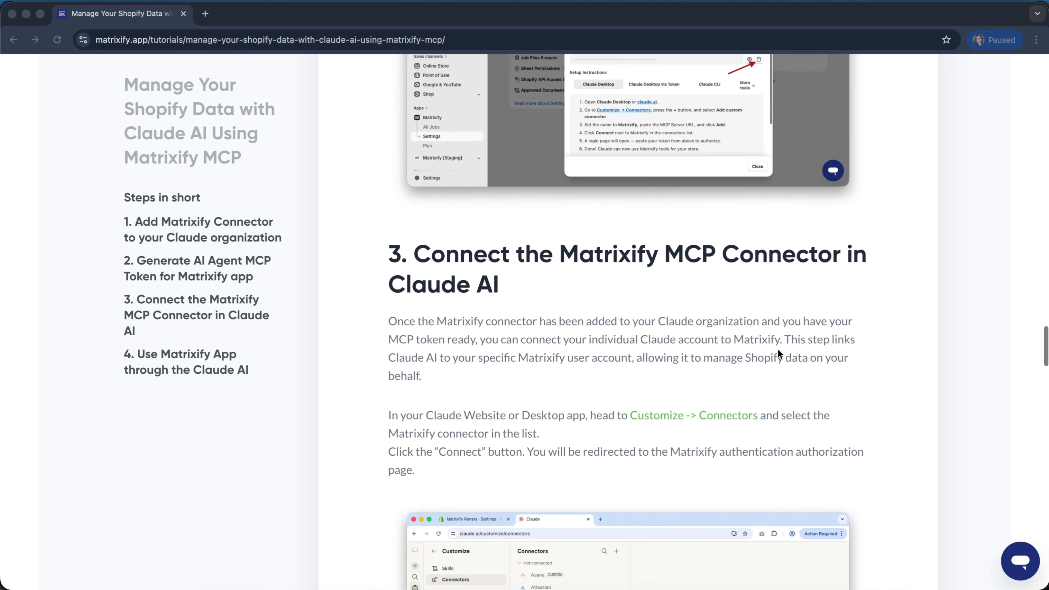
pyautogui.scroll(-8, 777, 351)
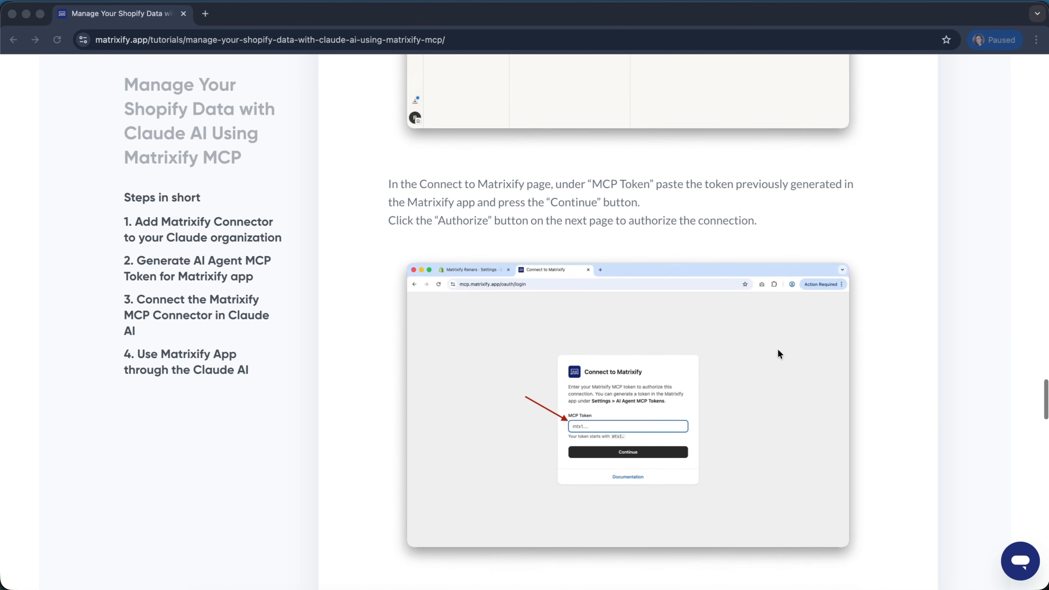
pyautogui.scroll(-20, 777, 351)
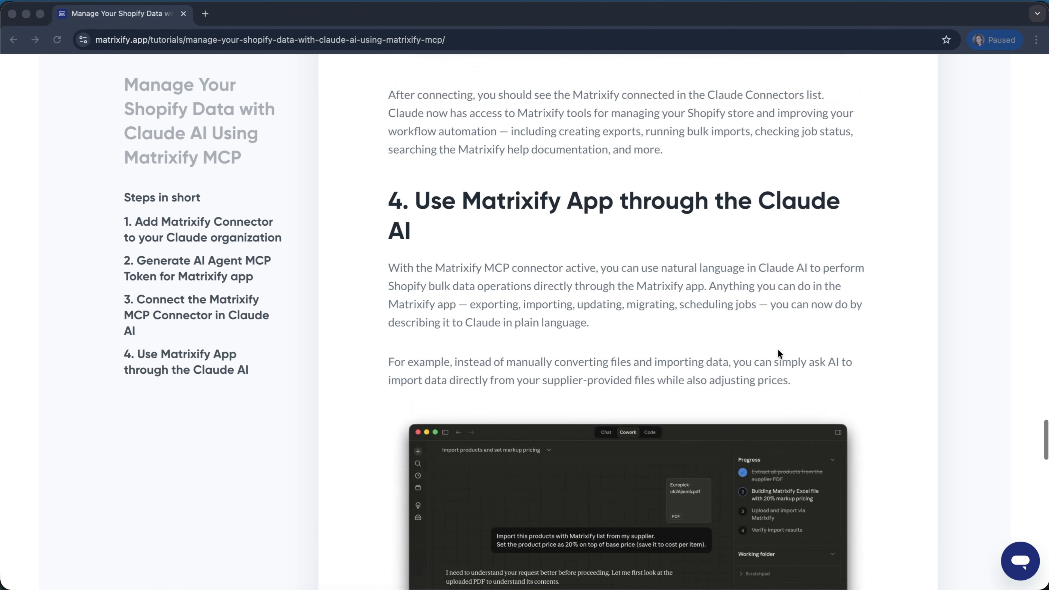
pyautogui.scroll(20, 777, 349)
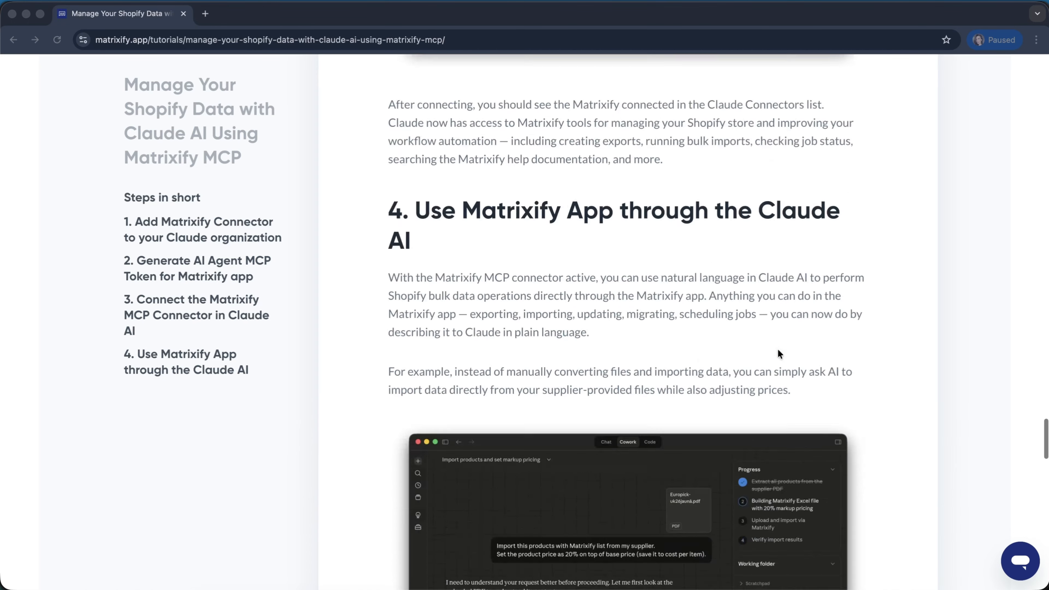
pyautogui.scroll(20, 777, 349)
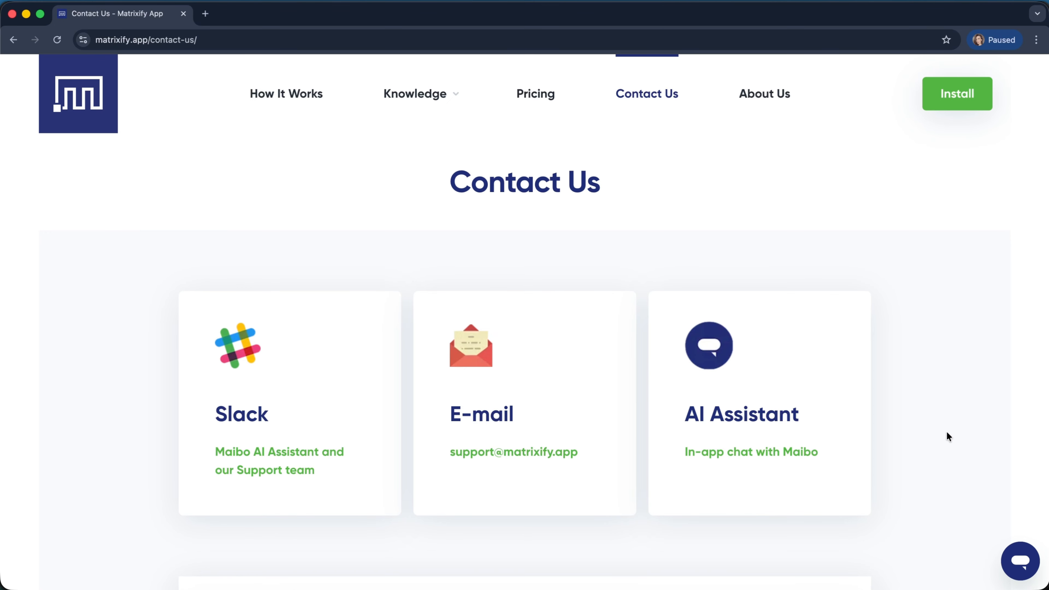
# - Start a new conversation with the Maibo AI Assistant from the Matrixify Contact Us page
pyautogui.click(1019, 580)
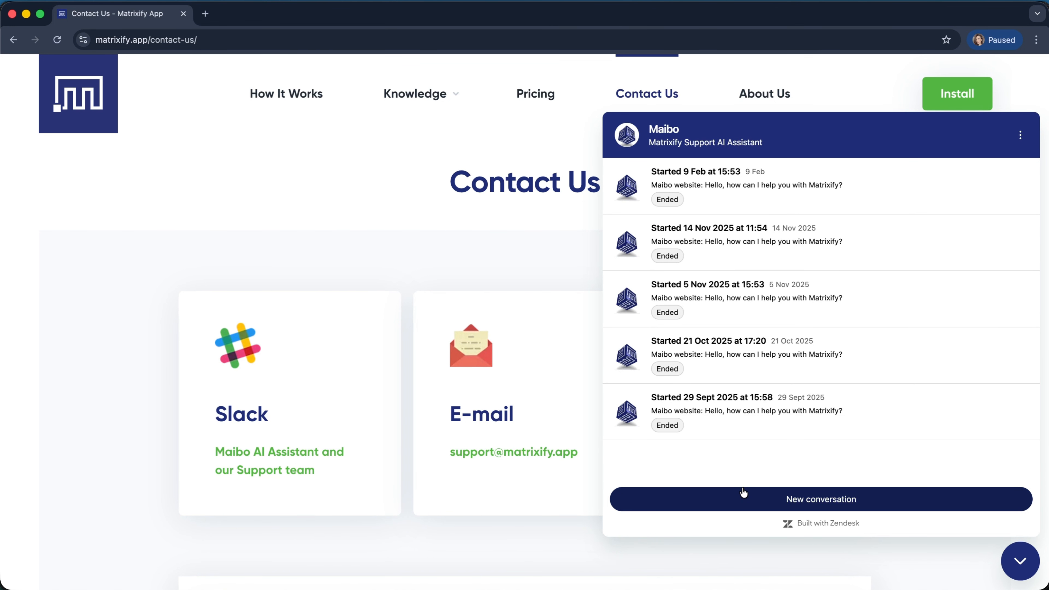
pyautogui.click(743, 494)
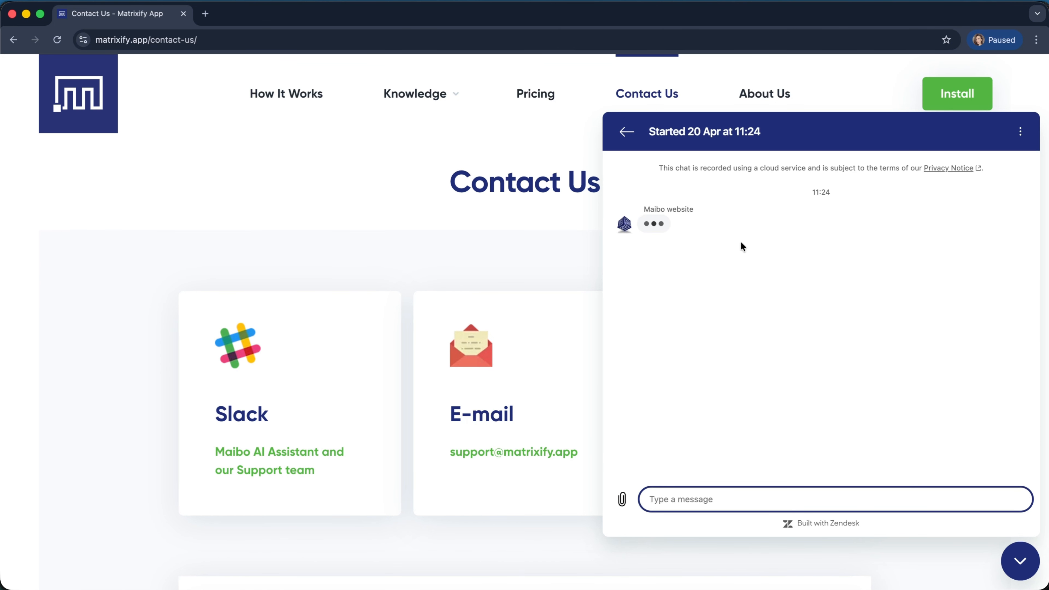